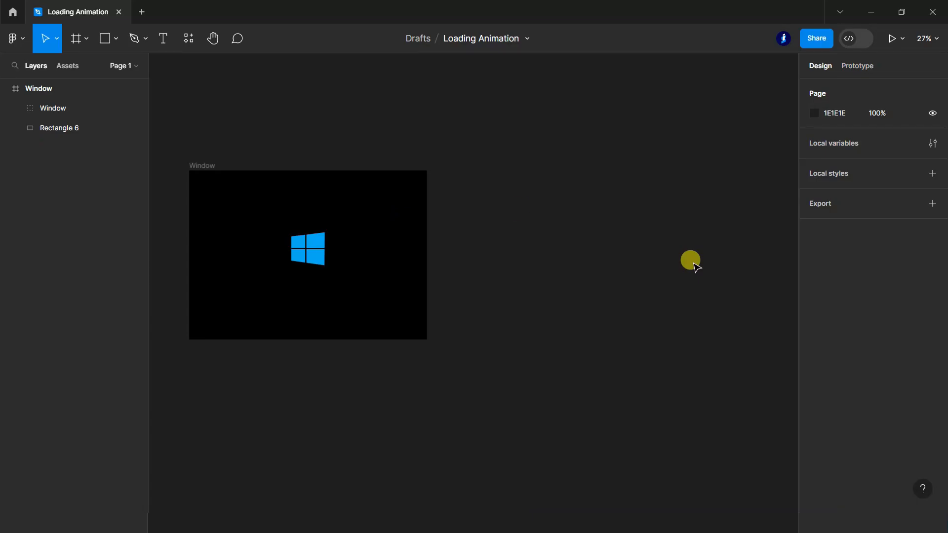
# Step: Move the Windows logo group out of the black Window frame onto the empty canvas and wrap it in its own frame
pyautogui.click(40, 109)
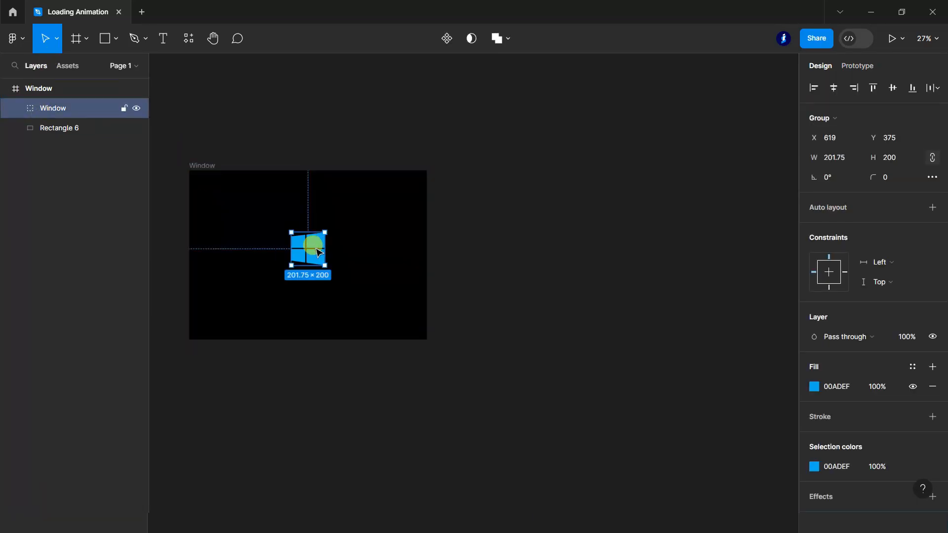
pyautogui.moveTo(314, 250); pyautogui.dragTo(535, 220)
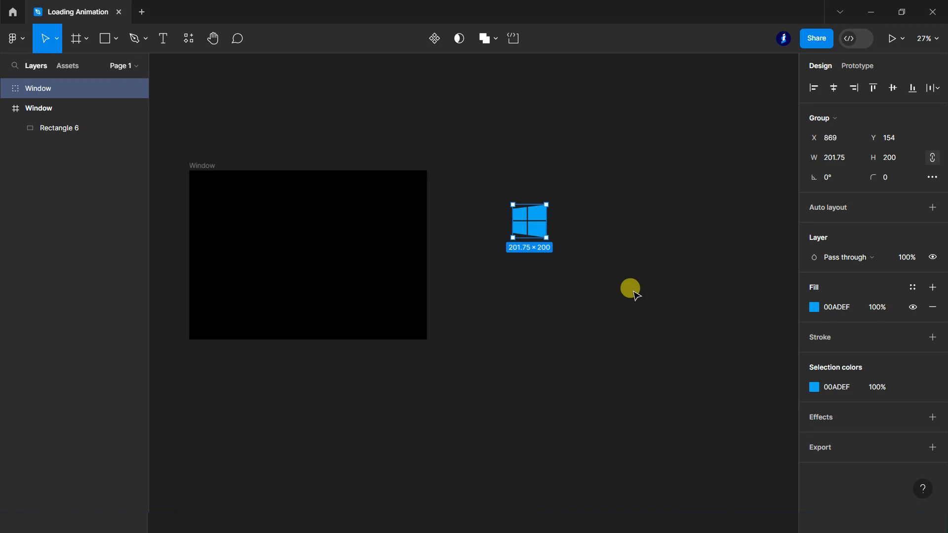
pyautogui.scroll(4, 623, 256)
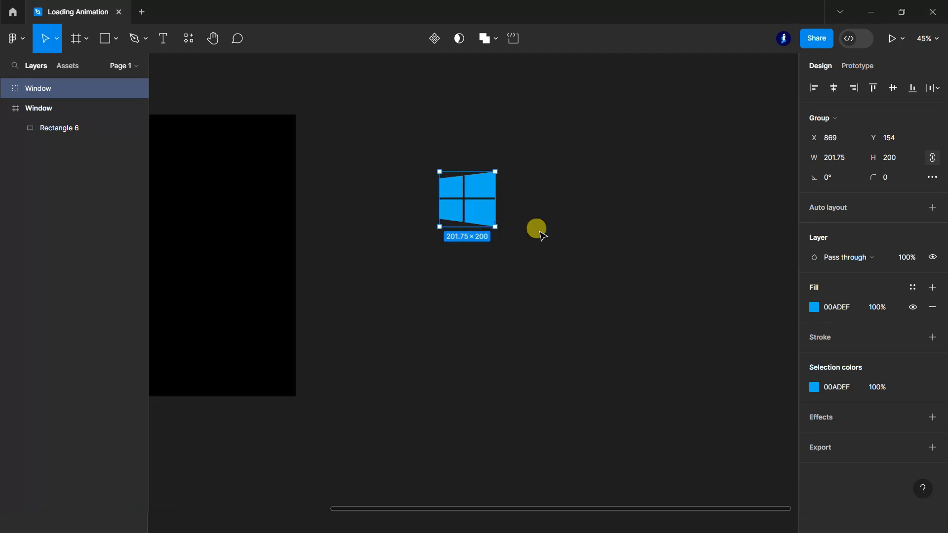
pyautogui.scroll(5, 514, 180)
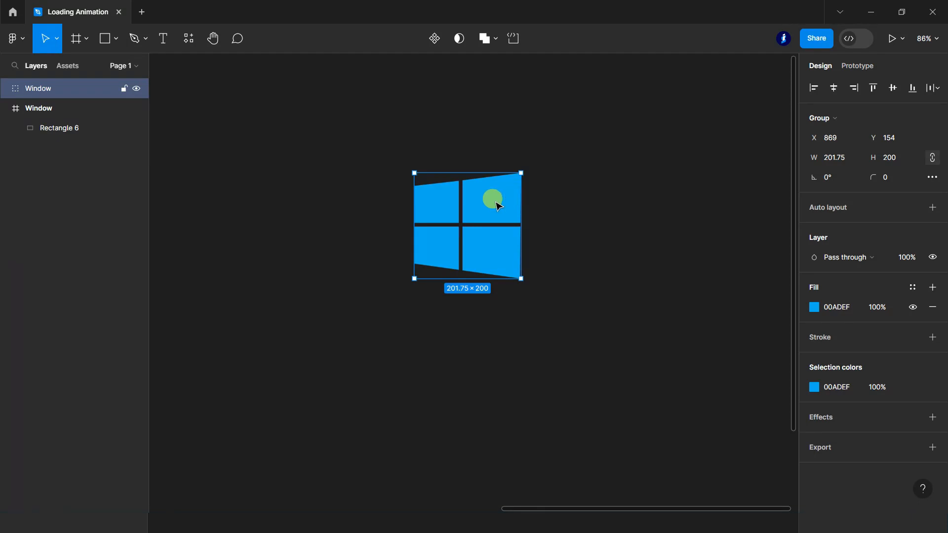
pyautogui.rightClick(495, 202)
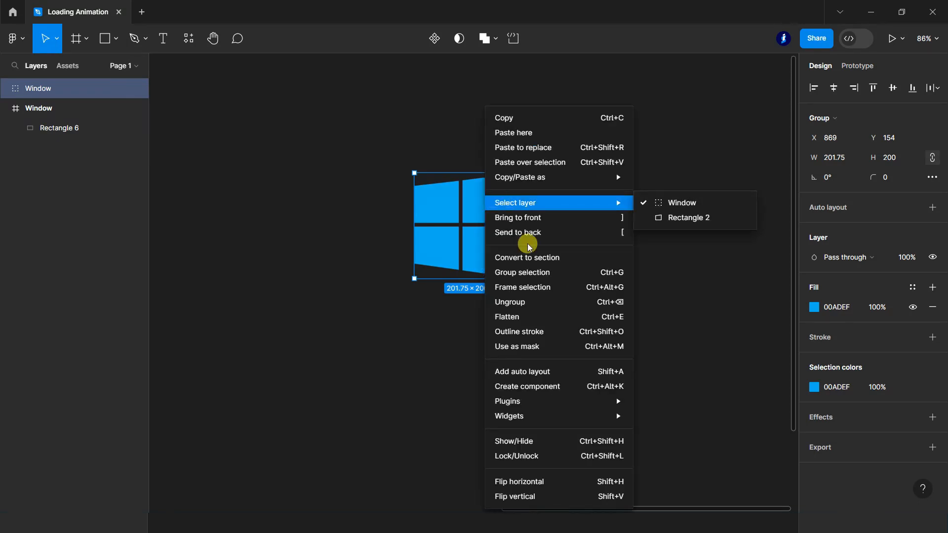
pyautogui.click(524, 287)
# Step: Duplicate the framed logo directly below the original and turn both frames into a component set
pyautogui.scroll(-1, 559, 280)
pyautogui.keyDown('alt'); pyautogui.moveTo(457, 159); pyautogui.dragTo(463, 288); pyautogui.keyUp('alt')
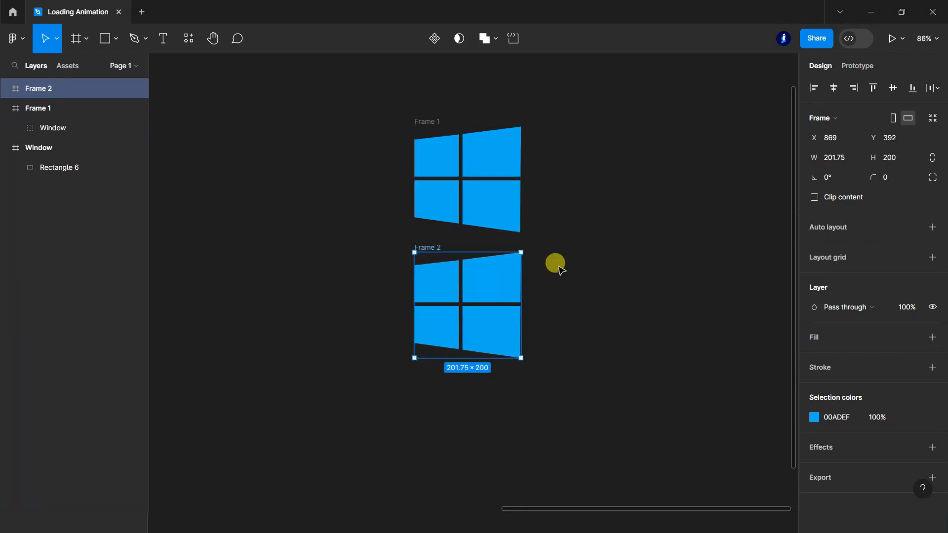
pyautogui.moveTo(374, 112); pyautogui.dragTo(580, 390)
pyautogui.click(456, 40)
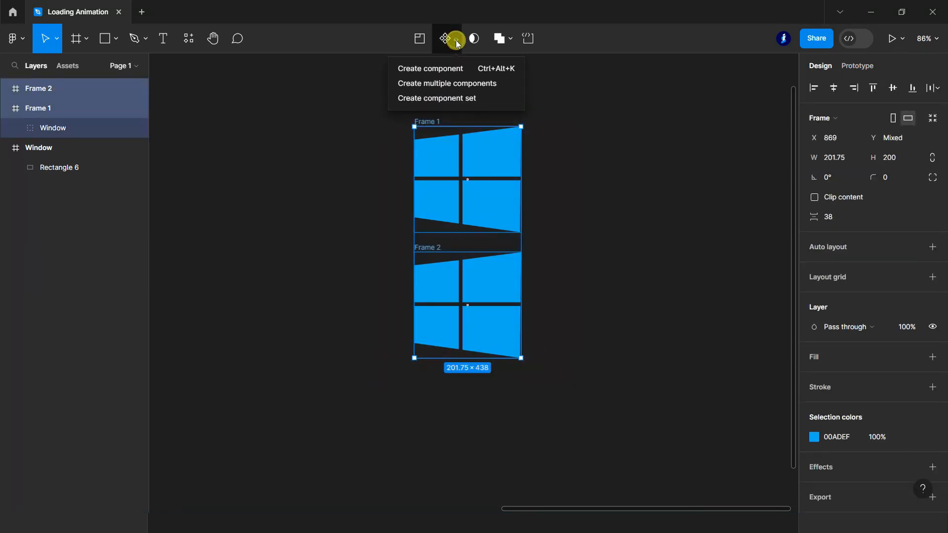
pyautogui.click(467, 98)
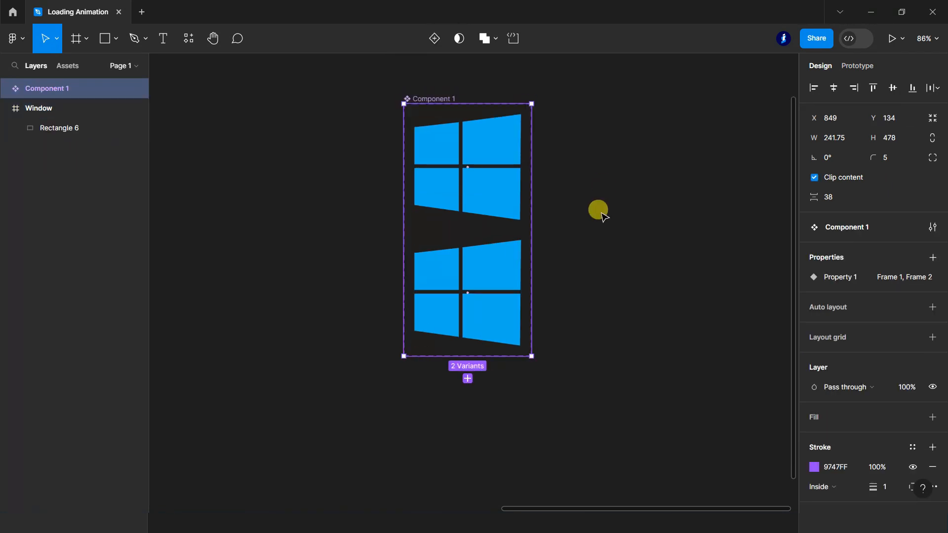
# Step: In the Frame 1 variant, set the fill opacity of the upper-right pane to 70% and the lower-right pane to 50%
pyautogui.click(8, 108)
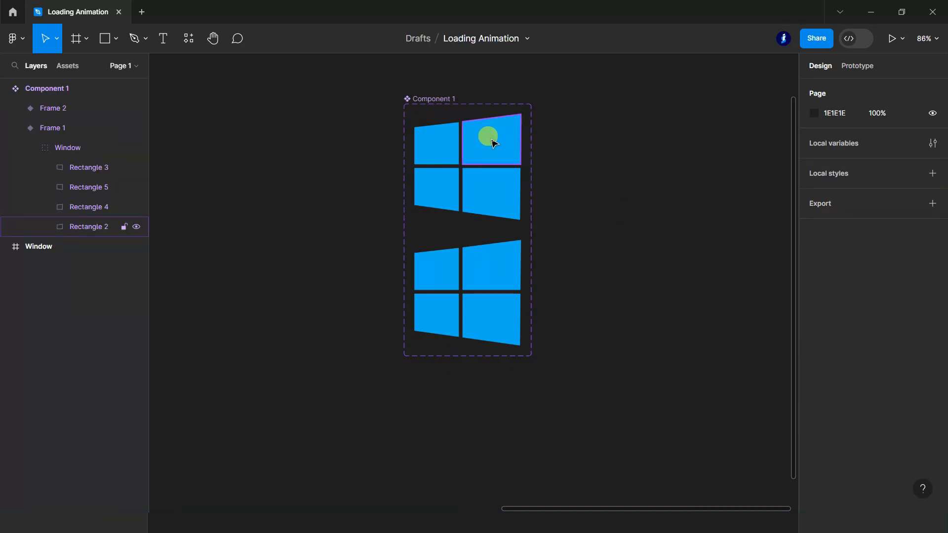
pyautogui.keyDown('ctrl'); pyautogui.click(490, 139); pyautogui.keyUp('ctrl')
pyautogui.click(879, 390)
pyautogui.write('70')
pyautogui.click(723, 353)
pyautogui.keyDown('ctrl'); pyautogui.click(508, 188); pyautogui.keyUp('ctrl')
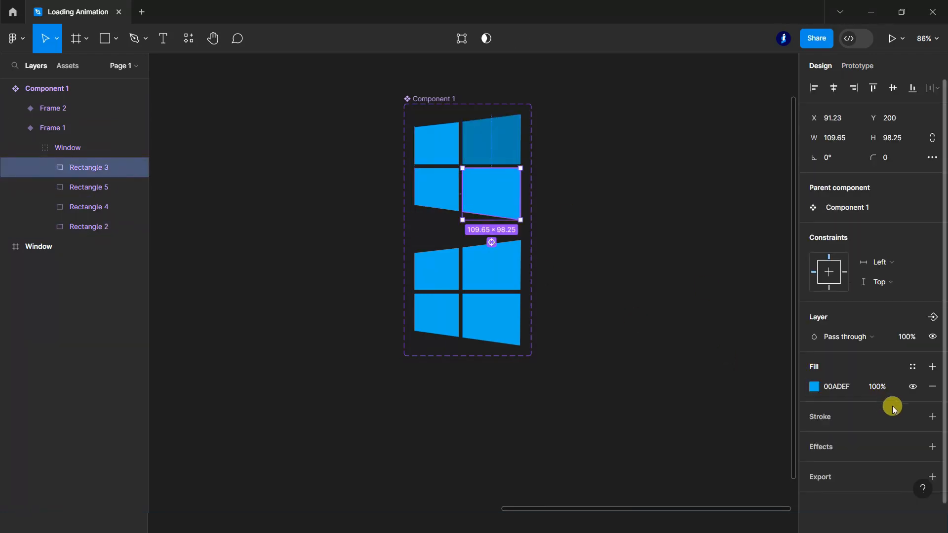
pyautogui.click(878, 389)
pyautogui.write('50')
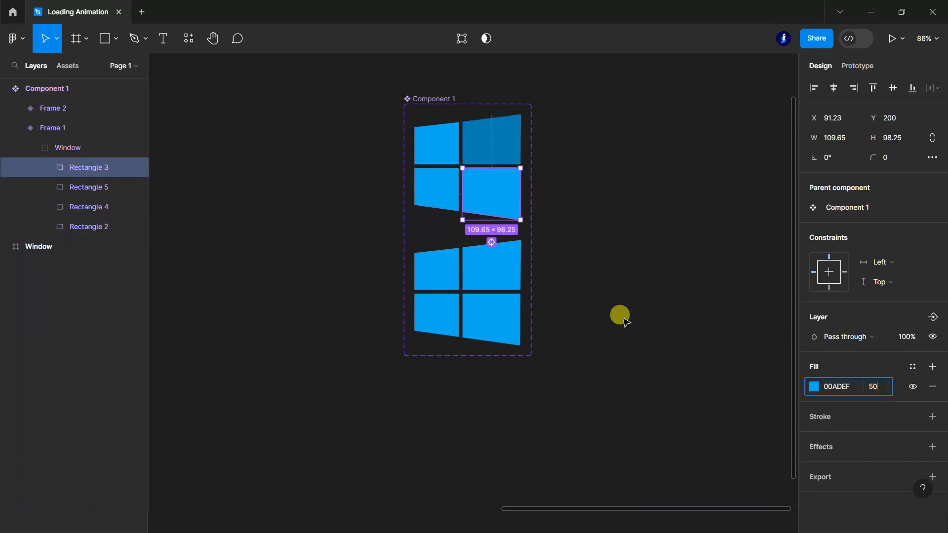
pyautogui.click(614, 311)
# Step: Set the fill opacity of the lower-left pane in the Frame 1 variant to 20%
pyautogui.keyDown('ctrl'); pyautogui.click(425, 188); pyautogui.keyUp('ctrl')
pyautogui.click(881, 390)
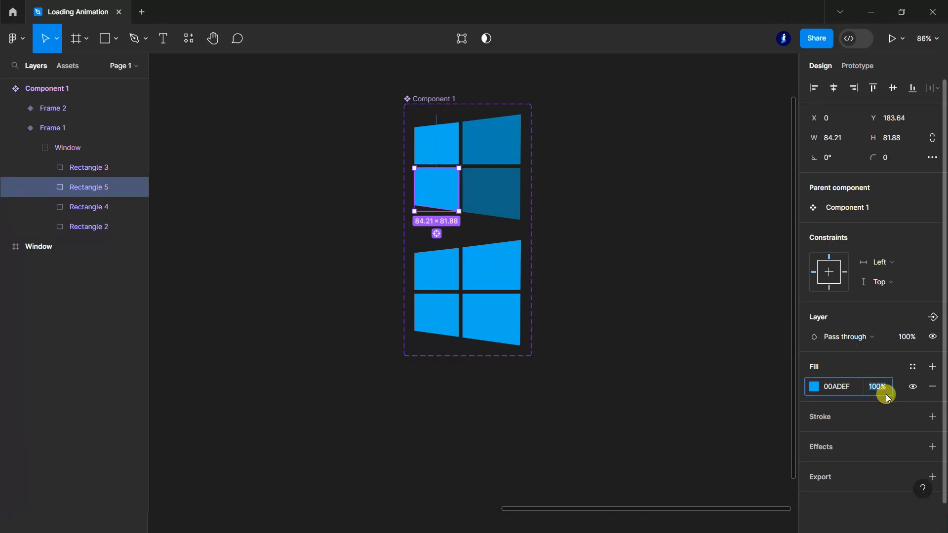
pyautogui.write('20')
pyautogui.click(686, 349)
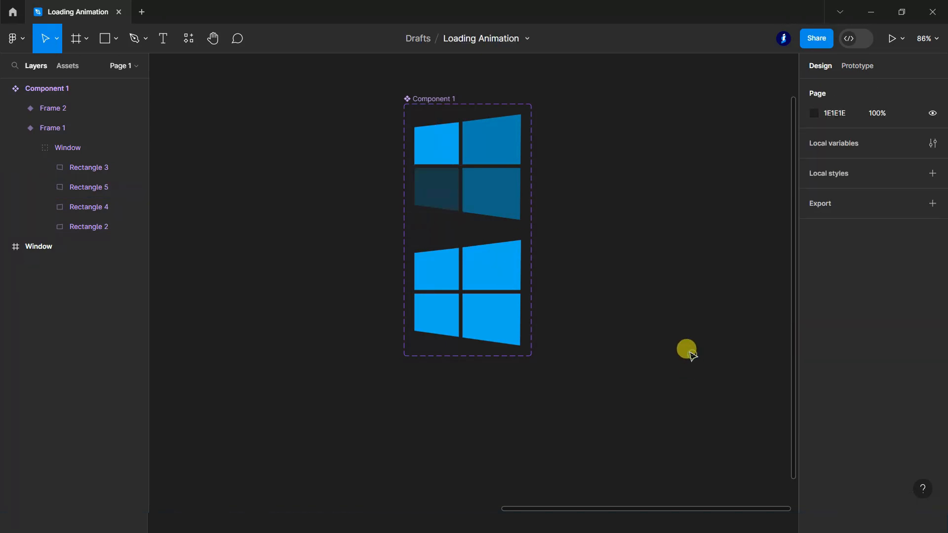
# Step: In the Frame 2 variant, set the fill opacity of the lower-right pane to 70% and the lower-left pane to 50%
pyautogui.scroll(1, 669, 415)
pyautogui.scroll(-1, 671, 417)
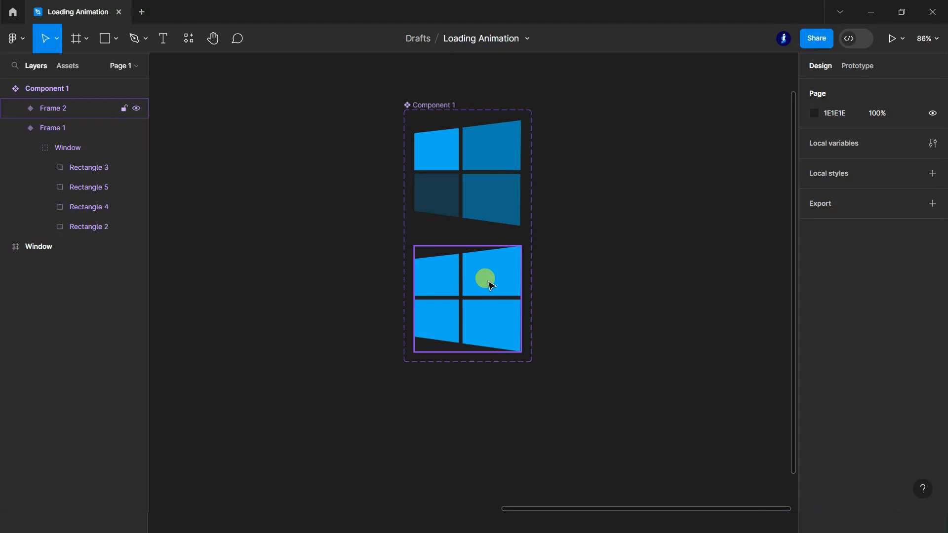
pyautogui.keyDown('ctrl'); pyautogui.click(501, 330); pyautogui.keyUp('ctrl')
pyautogui.click(881, 388)
pyautogui.write('20')
pyautogui.click(664, 376)
pyautogui.keyDown('ctrl'); pyautogui.click(444, 327); pyautogui.keyUp('ctrl')
pyautogui.click(886, 393)
pyautogui.write('50')
pyautogui.click(650, 357)
# Step: Set the fill opacity of the upper-left pane in the Frame 2 variant to 20%
pyautogui.keyDown('ctrl'); pyautogui.click(435, 279); pyautogui.keyUp('ctrl')
pyautogui.click(879, 392)
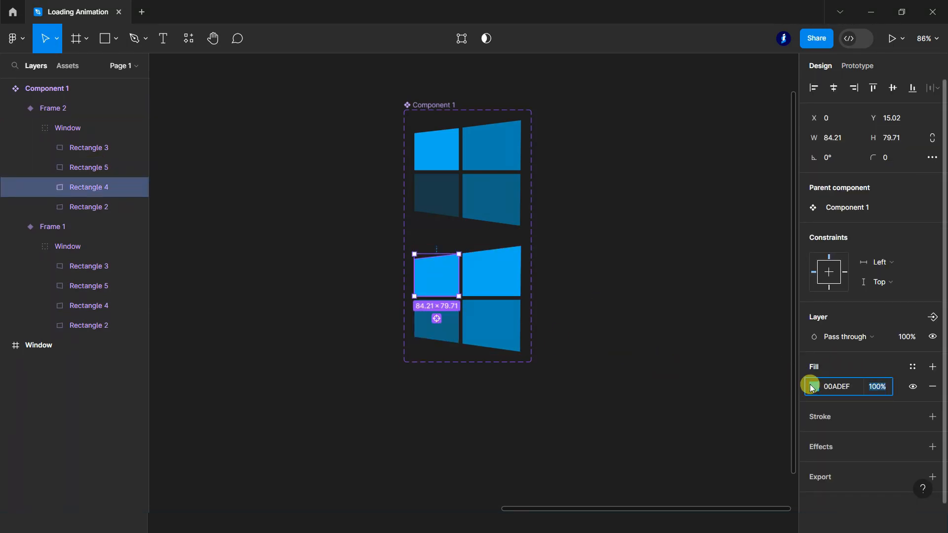
pyautogui.click(605, 348)
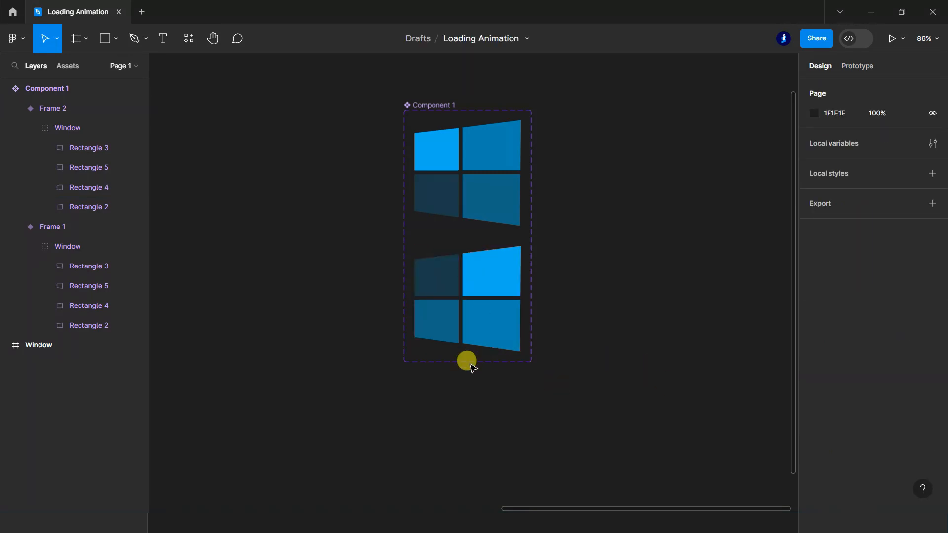
# Step: Add two more logo variants to the Component 1 set, stacked below the existing two
pyautogui.click(14, 108)
pyautogui.click(15, 128)
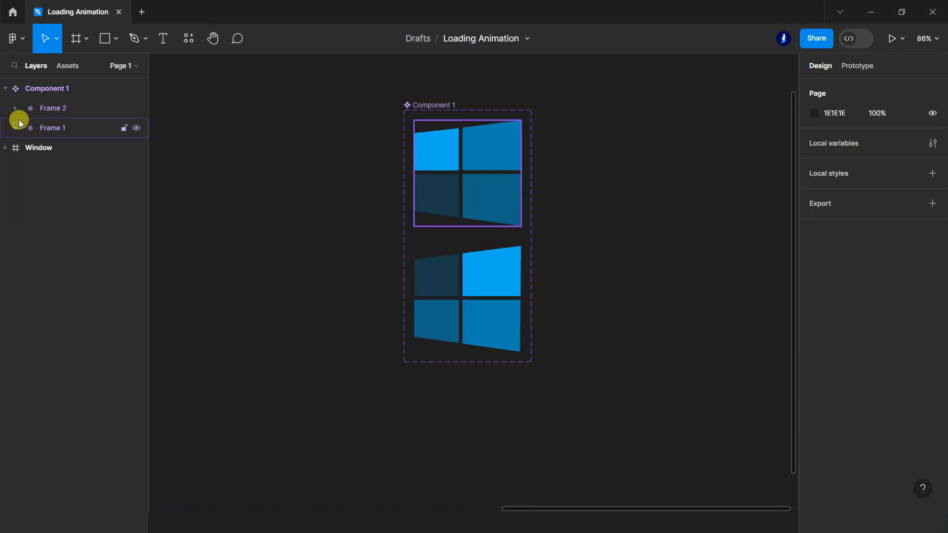
pyautogui.click(46, 89)
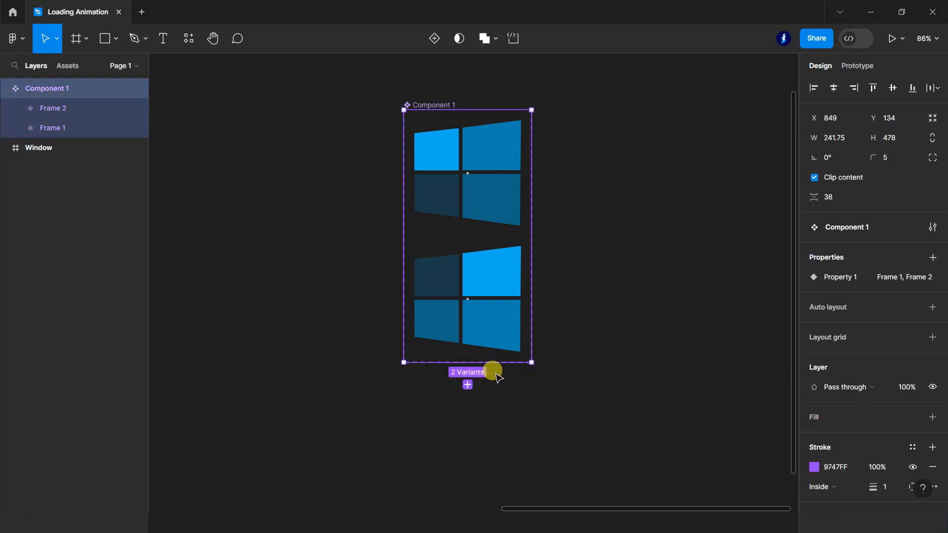
pyautogui.click(468, 385)
pyautogui.click(551, 300)
pyautogui.scroll(-1, 500, 381)
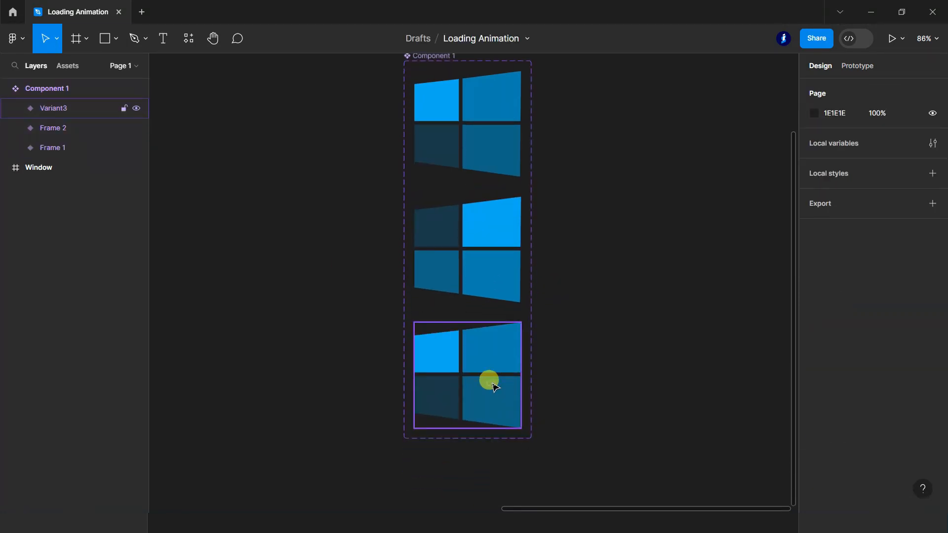
pyautogui.click(494, 387)
pyautogui.scroll(-1, 487, 395)
pyautogui.click(465, 427)
pyautogui.scroll(-1, 479, 319)
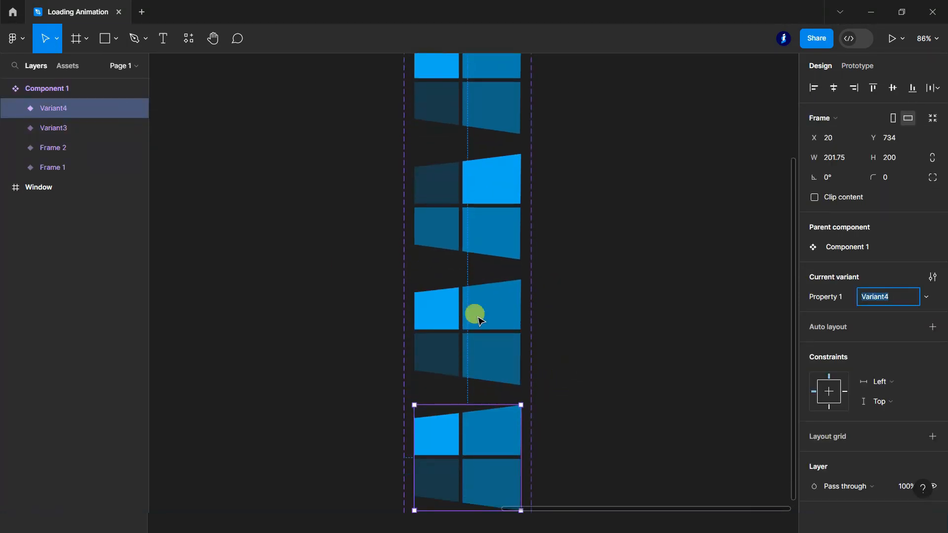
# Step: In Variant3, set the fill opacity of the lower-right pane to 100% and the lower-left pane to 70%
pyautogui.click(496, 312)
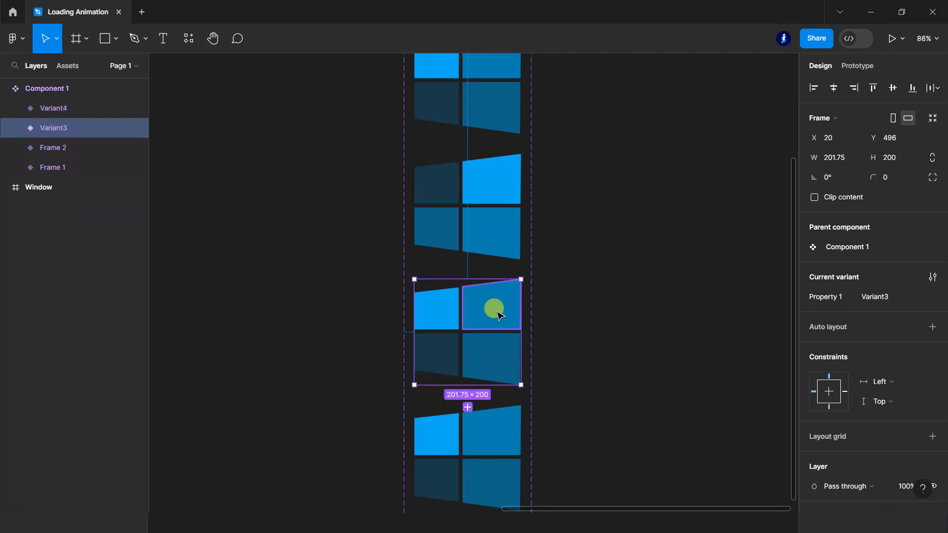
pyautogui.doubleClick(497, 315)
pyautogui.click(496, 355)
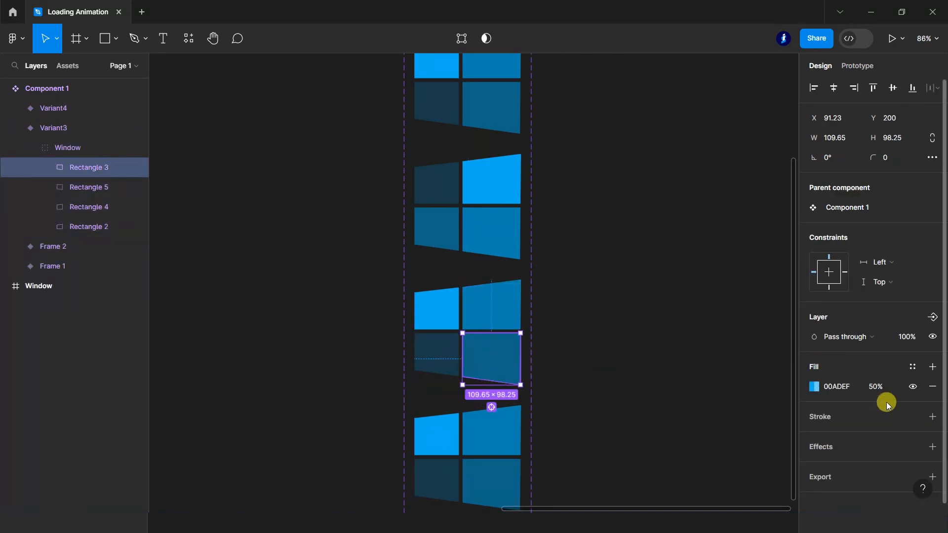
pyautogui.click(876, 390)
pyautogui.write('10')
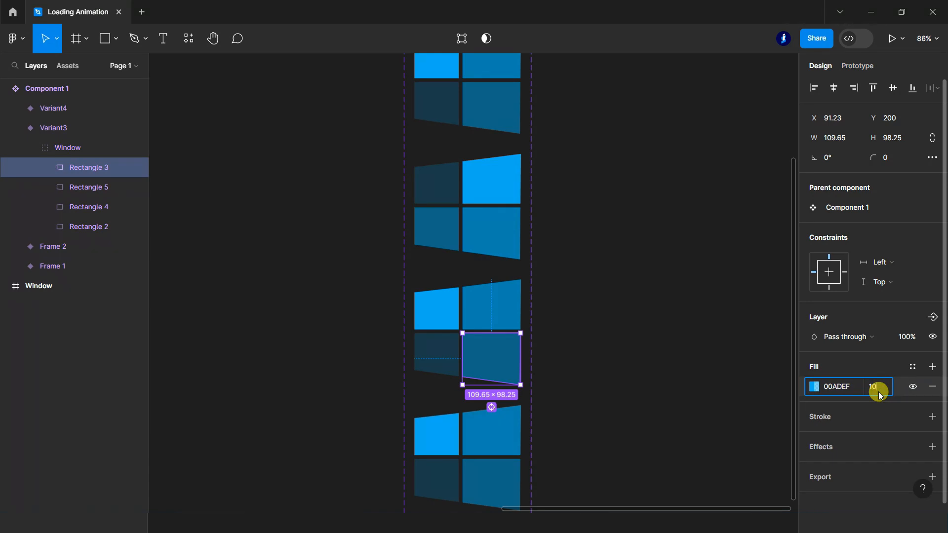
pyautogui.write('0')
pyautogui.press('Return')
pyautogui.click(434, 348)
pyautogui.click(877, 390)
pyautogui.write('100')
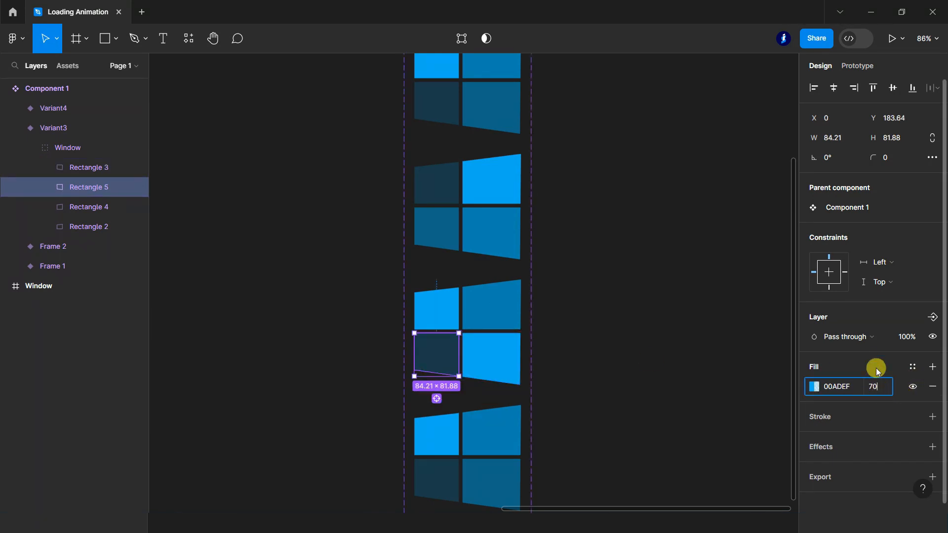
pyautogui.press('Return')
# Step: In Variant3, set the fill opacity of the upper-left pane to 50% and the upper-right pane to 20%
pyautogui.click(457, 313)
pyautogui.click(884, 393)
pyautogui.write('5')
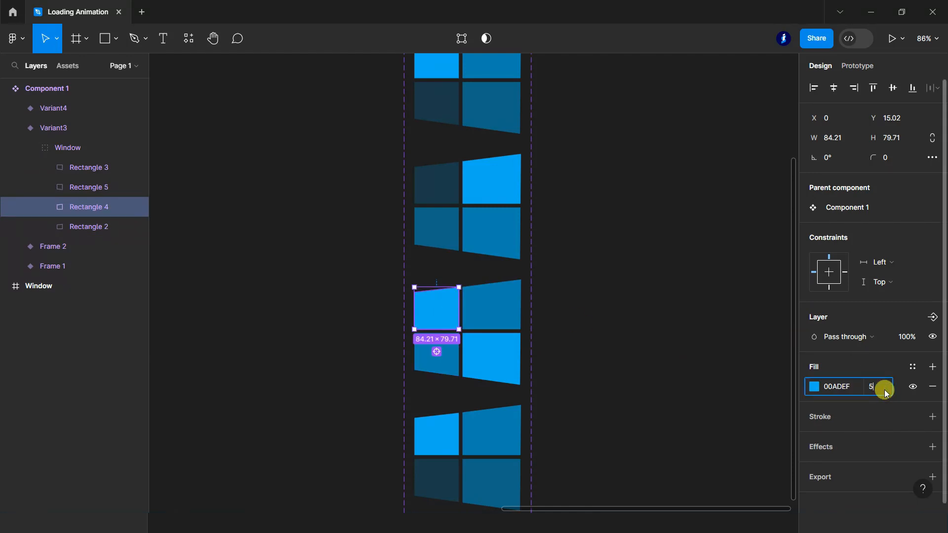
pyautogui.write('0')
pyautogui.press('Return')
pyautogui.click(508, 311)
pyautogui.click(877, 394)
pyautogui.write('20')
pyautogui.press('Return')
# Step: In Variant4, set the fill opacity of the lower-left pane to 100% and the upper-left pane to 70%
pyautogui.scroll(-2, 609, 292)
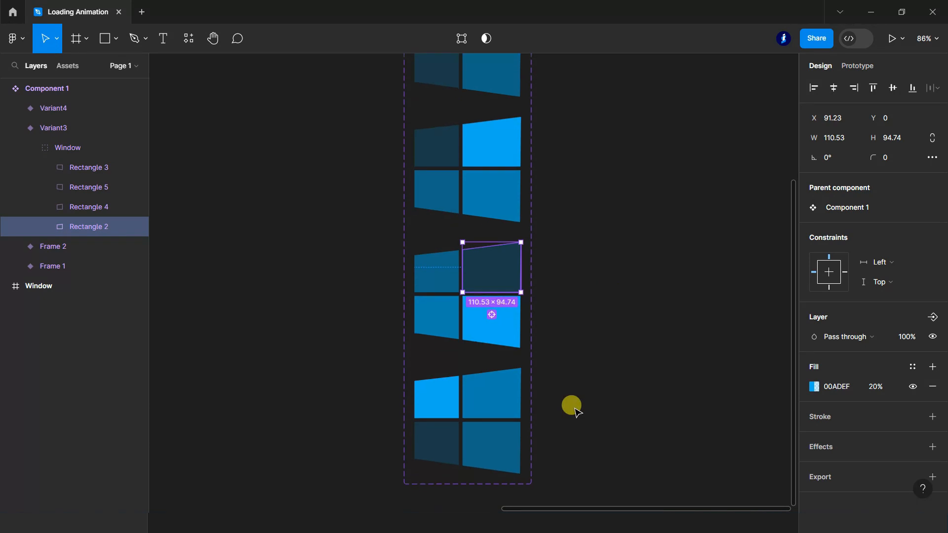
pyautogui.scroll(-1, 574, 409)
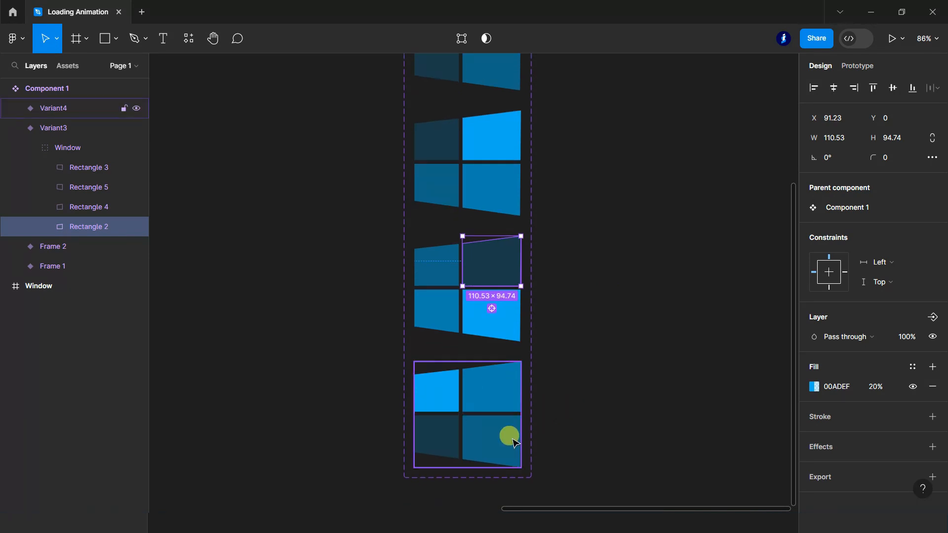
pyautogui.click(438, 439)
pyautogui.click(878, 387)
pyautogui.write('100')
pyautogui.press('Return')
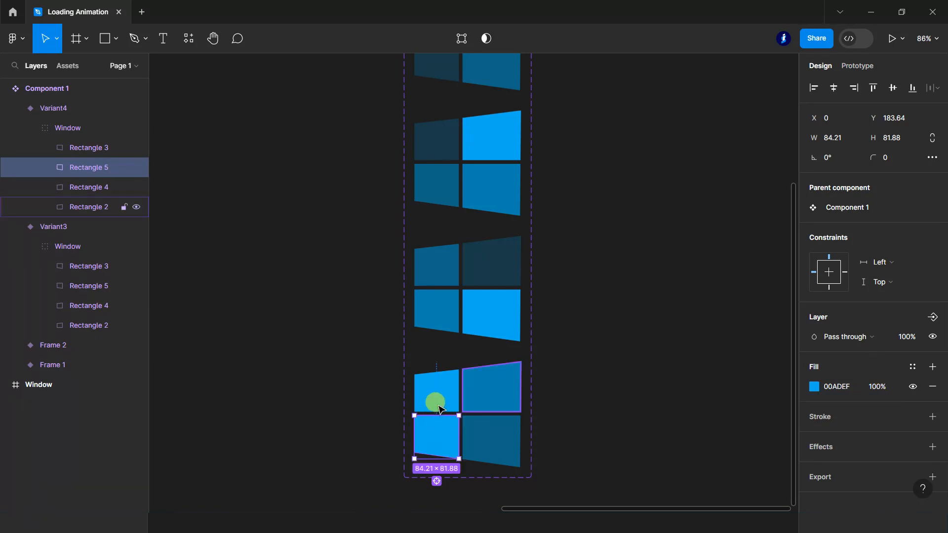
pyautogui.click(434, 398)
pyautogui.click(872, 391)
pyautogui.write('70')
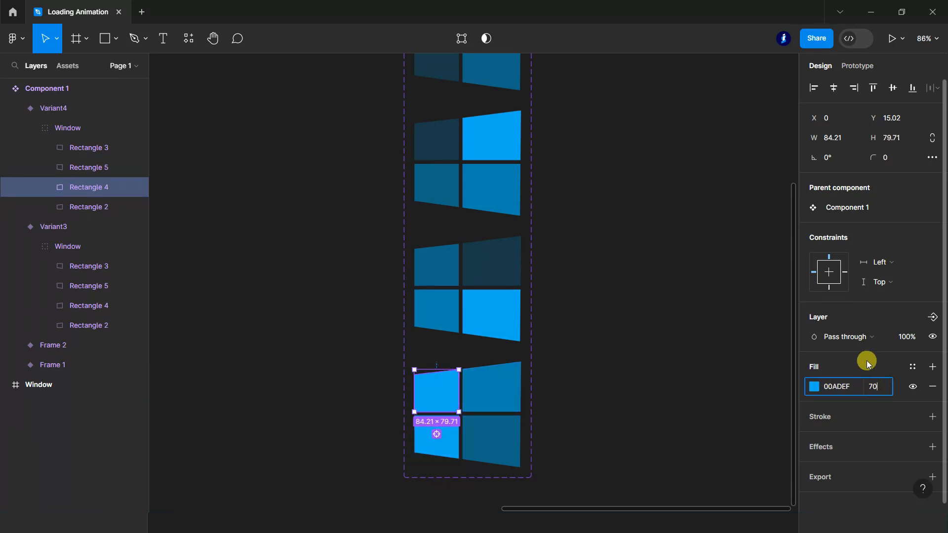
pyautogui.press('Return')
# Step: In Variant4, set the fill opacity of the upper-right pane to 50% and the lower-right pane to 20%
pyautogui.click(499, 383)
pyautogui.click(872, 388)
pyautogui.write('50')
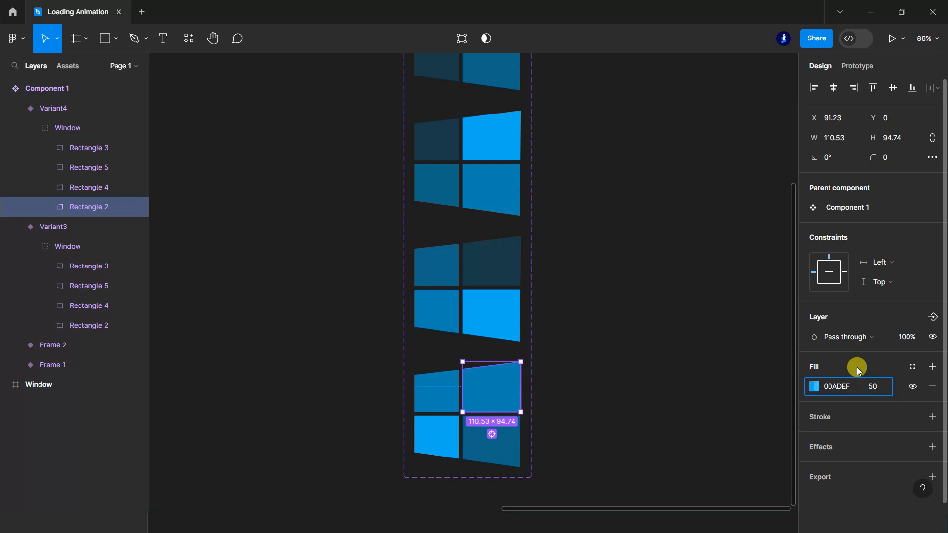
pyautogui.press('Return')
pyautogui.click(493, 434)
pyautogui.click(875, 392)
pyautogui.write('2')
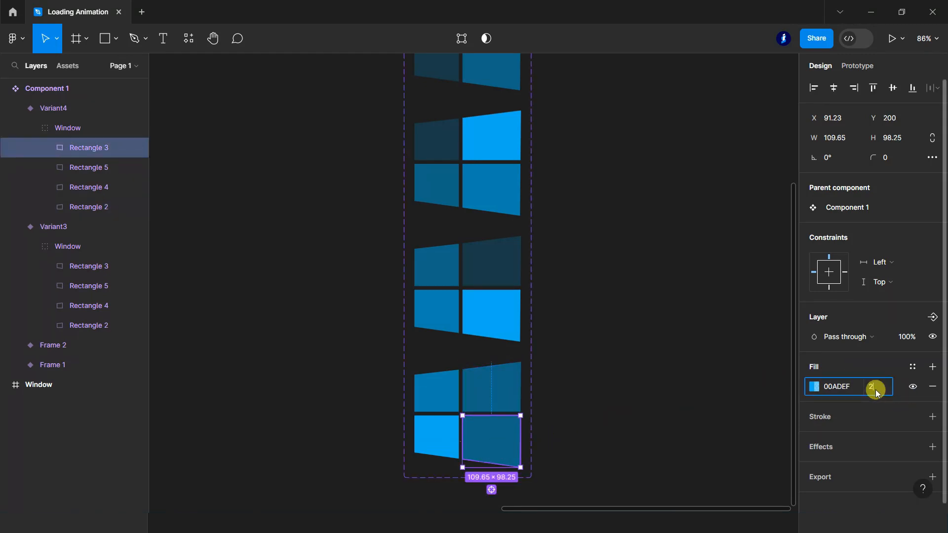
pyautogui.write('0')
pyautogui.press('Return')
# Step: Collapse the variant layers and add a prototype interaction from the Frame 1 variant to the Frame 2 variant
pyautogui.scroll(-3, 662, 425)
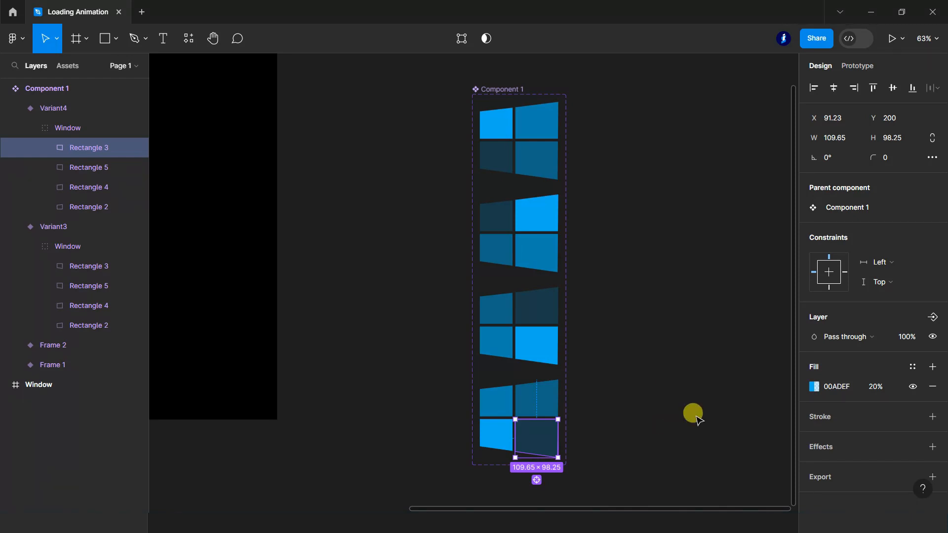
pyautogui.click(662, 334)
pyautogui.click(17, 109)
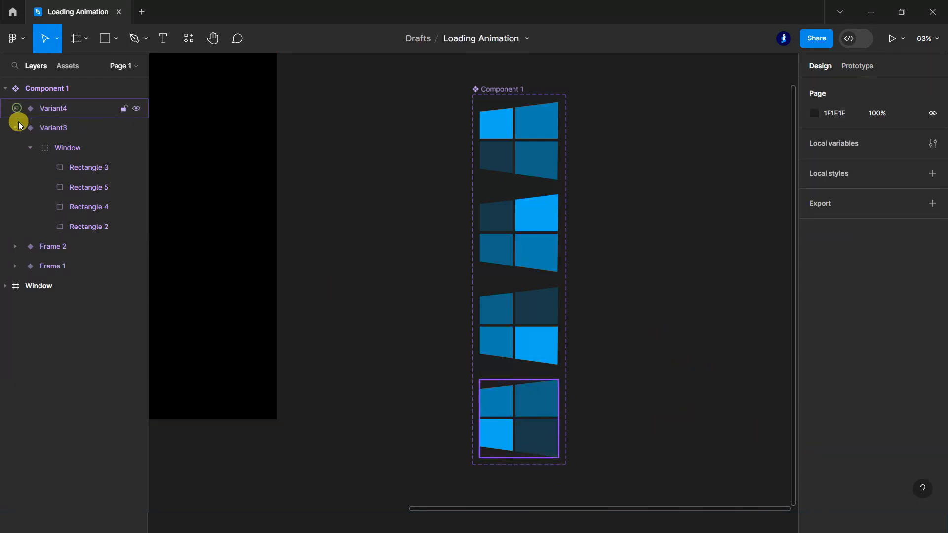
pyautogui.click(16, 127)
pyautogui.click(57, 166)
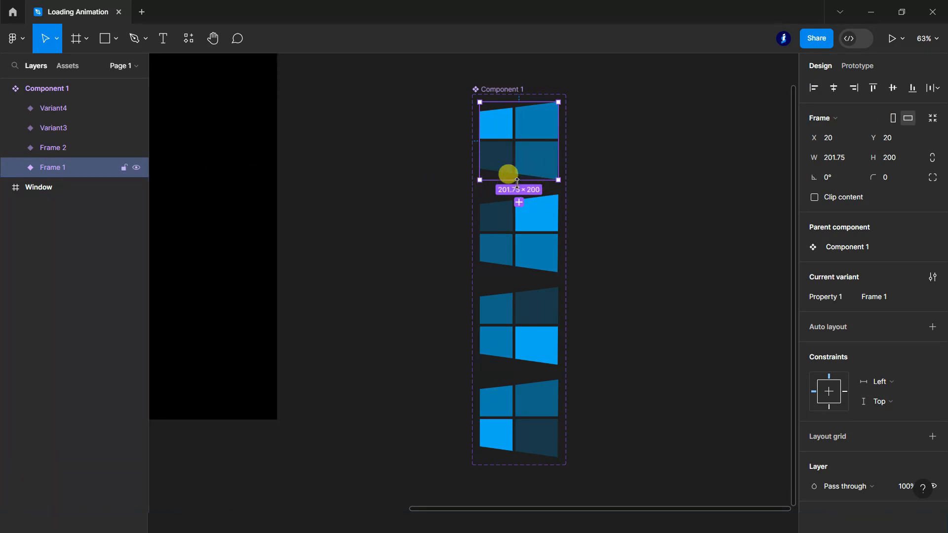
pyautogui.click(859, 66)
pyautogui.moveTo(519, 202); pyautogui.dragTo(544, 201)
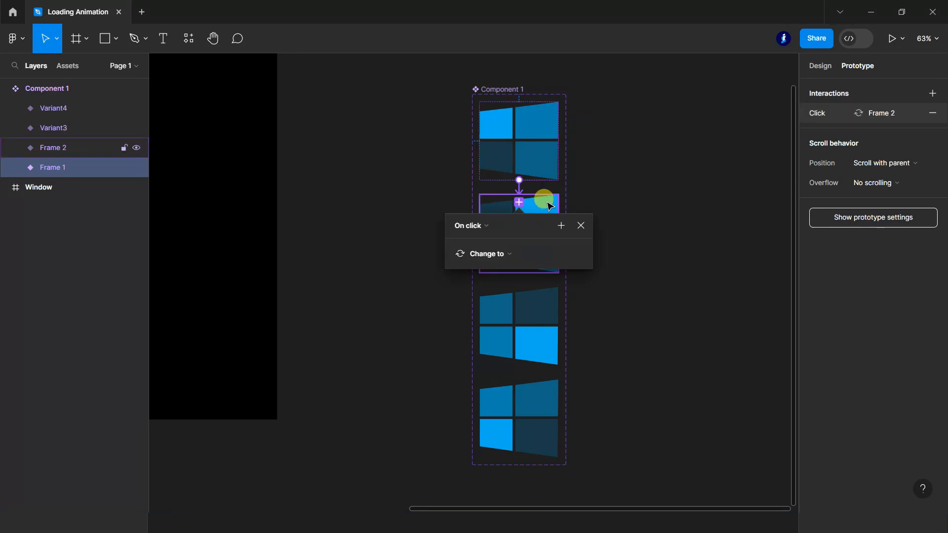
# Step: Set the trigger of the Frame 1 to Frame 2 interaction to After delay with a 1 ms delay
pyautogui.click(486, 220)
pyautogui.click(476, 380)
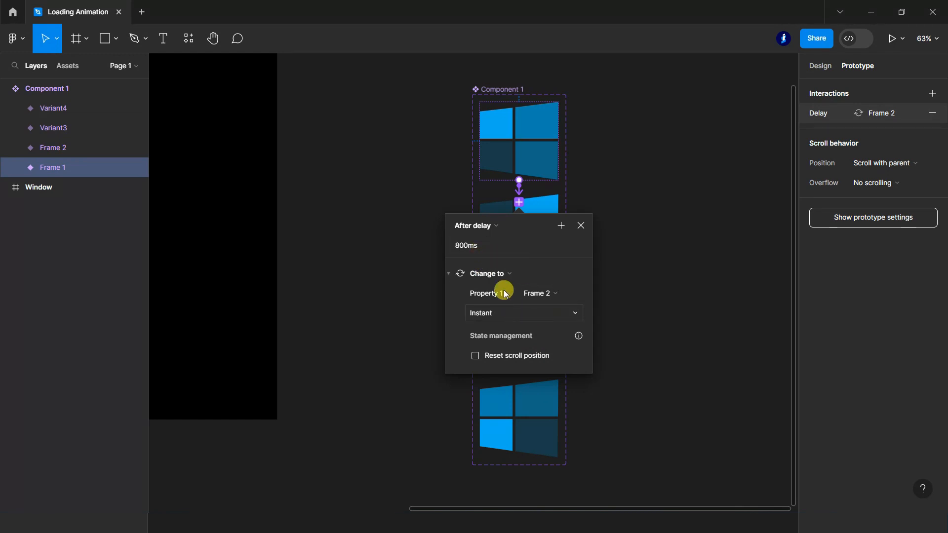
pyautogui.write('1')
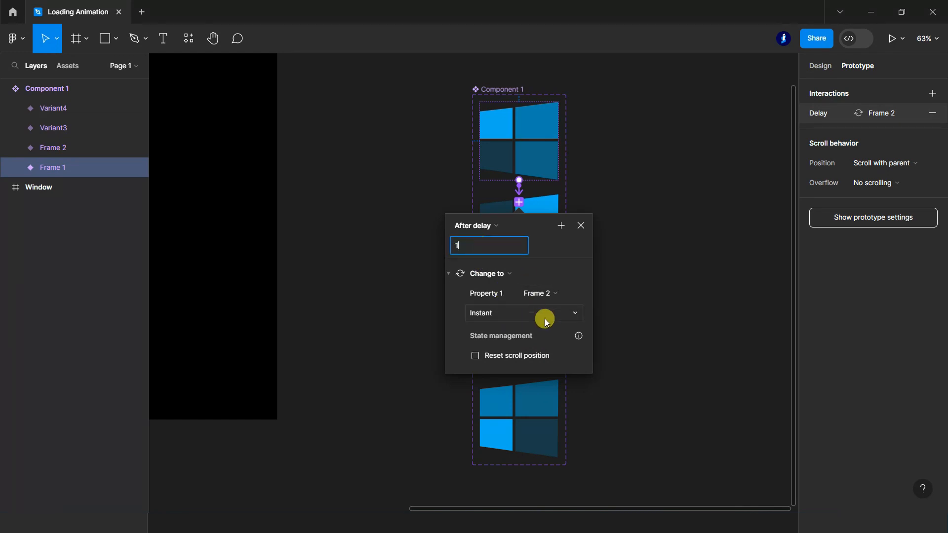
# Step: Set the Frame 1 to Frame 2 transition to Smart animate with Ease out easing and a 150 ms duration
pyautogui.click(578, 315)
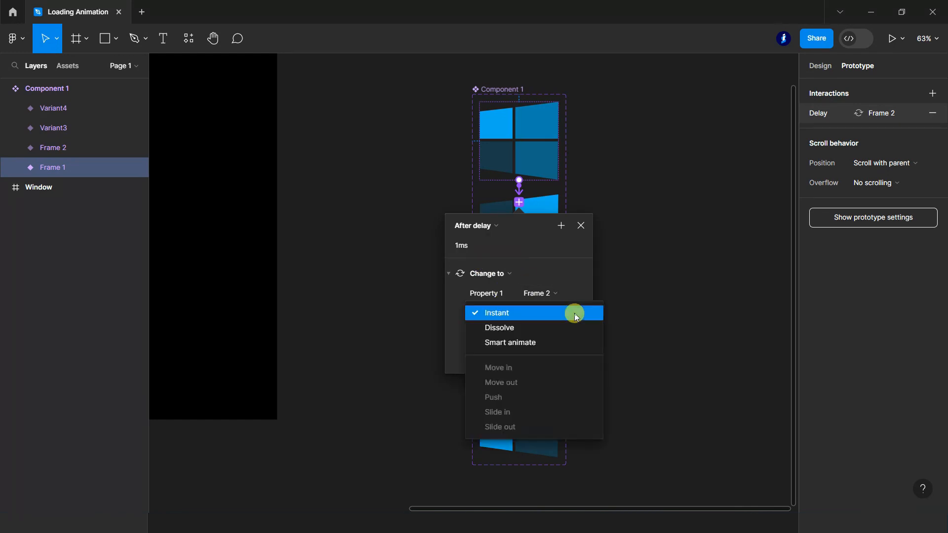
pyautogui.click(555, 341)
pyautogui.click(519, 333)
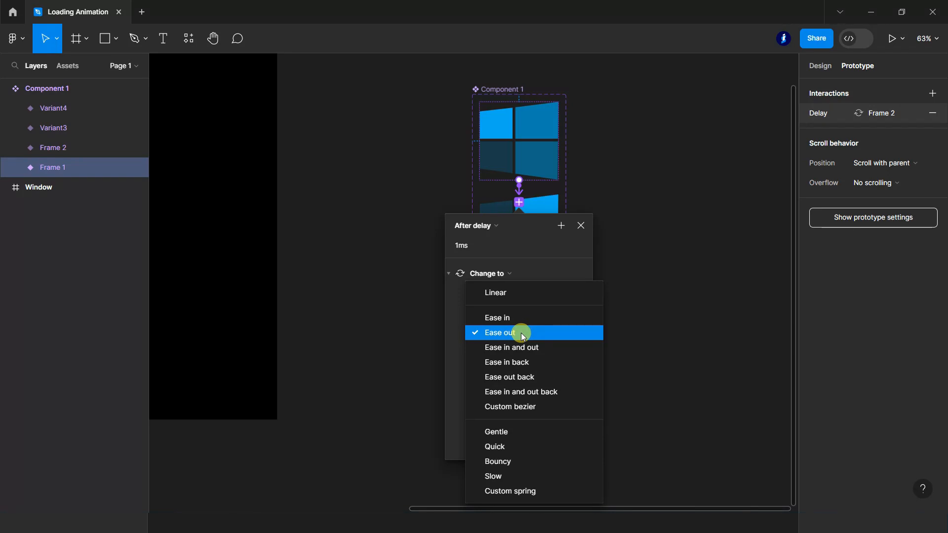
pyautogui.click(520, 332)
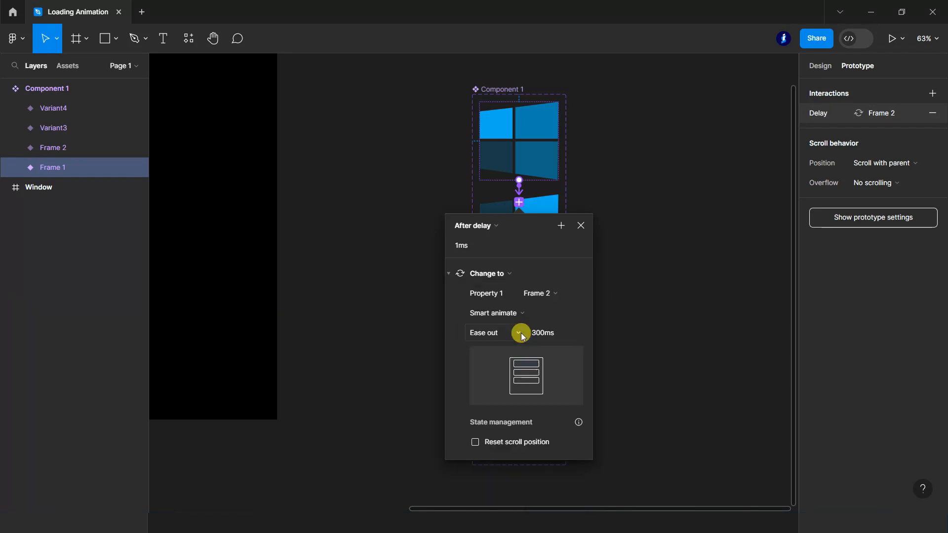
pyautogui.click(558, 335)
pyautogui.write('150')
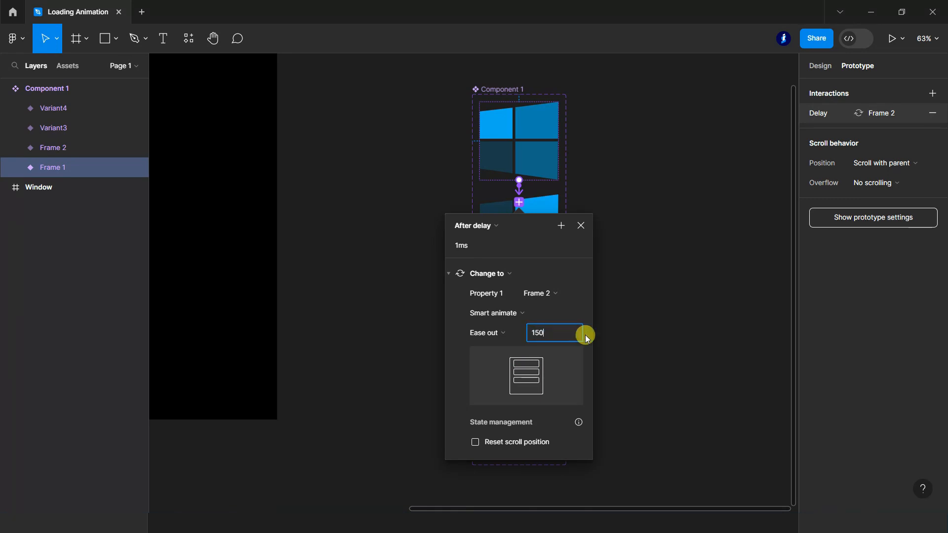
pyautogui.click(624, 327)
# Step: Link Frame 2 to Variant3 with an After delay interaction of 1 ms
pyautogui.moveTo(519, 272); pyautogui.dragTo(522, 305)
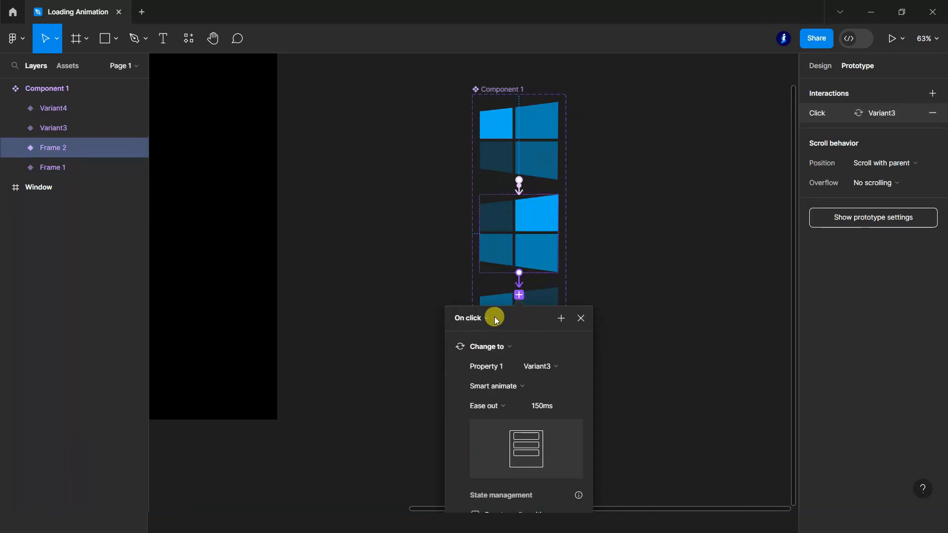
pyautogui.click(486, 318)
pyautogui.click(480, 470)
pyautogui.click(481, 342)
pyautogui.write('1')
pyautogui.click(626, 364)
# Step: Link Variant3 to Variant4 with an After delay interaction of 1 ms
pyautogui.moveTo(519, 365); pyautogui.dragTo(515, 395)
pyautogui.click(486, 410)
pyautogui.click(477, 496)
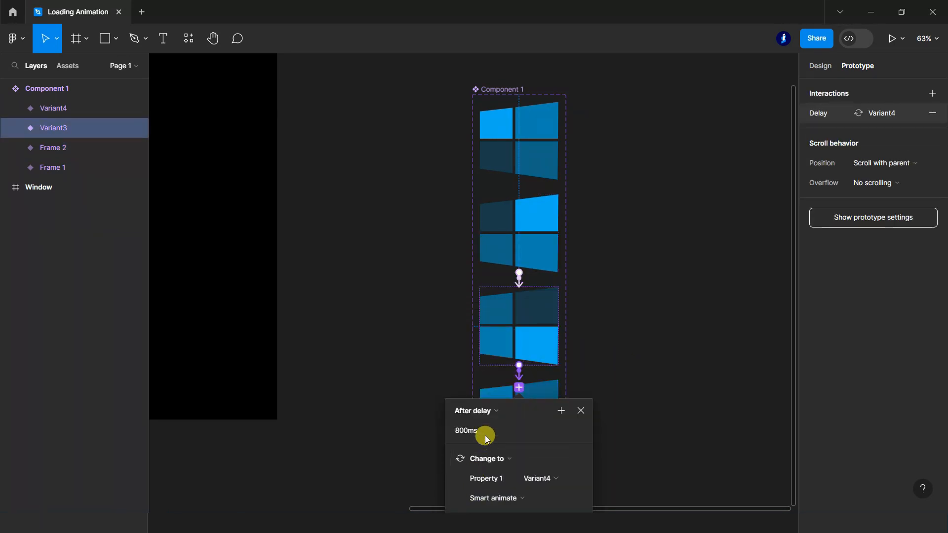
pyautogui.write('1')
pyautogui.click(642, 387)
# Step: Link Variant4 back to Frame 1 with an After delay interaction of 1 ms to close the loop
pyautogui.click(509, 419)
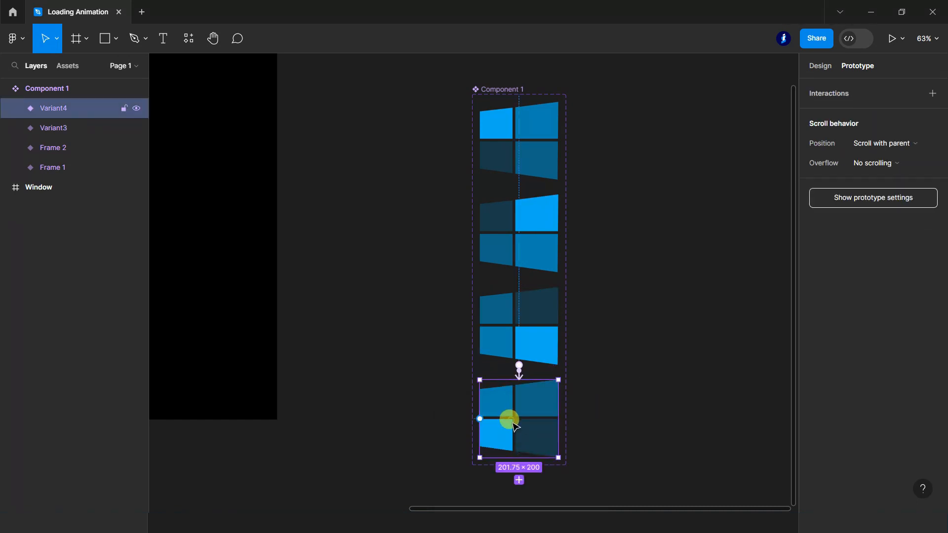
pyautogui.moveTo(519, 456); pyautogui.dragTo(529, 154)
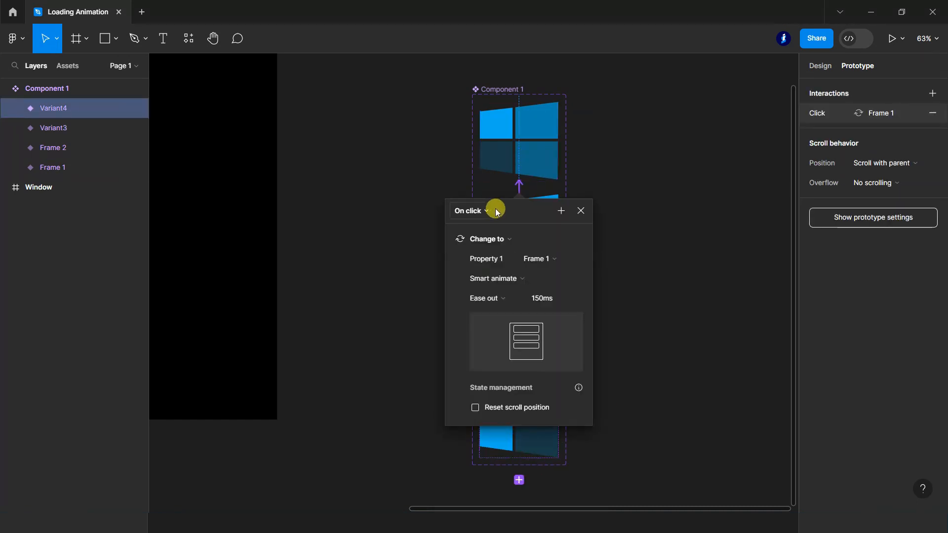
pyautogui.click(492, 209)
pyautogui.click(474, 364)
pyautogui.click(484, 232)
pyautogui.write('1')
pyautogui.click(672, 240)
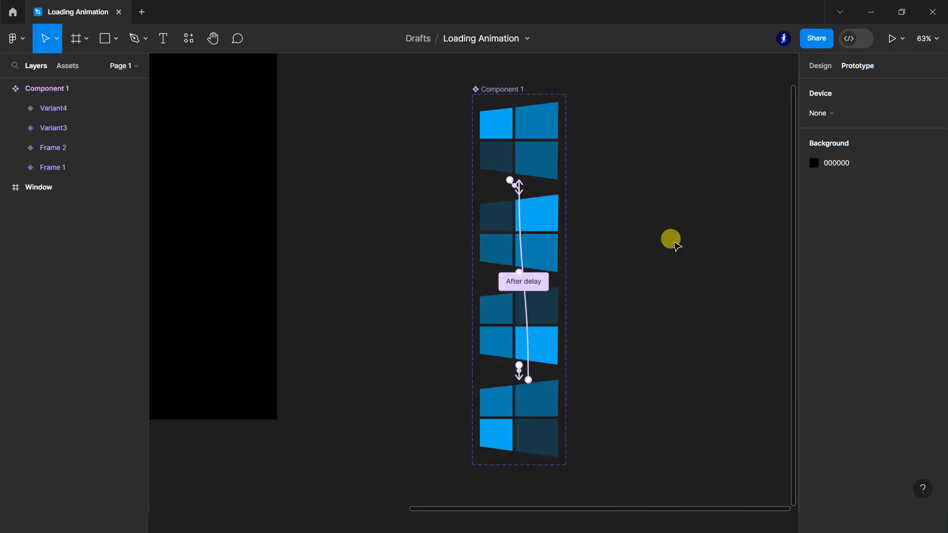
# Step: Place an instance of Component 1 at the centre of the Window frame and start the prototype preview
pyautogui.click(7, 88)
pyautogui.scroll(-3, 703, 292)
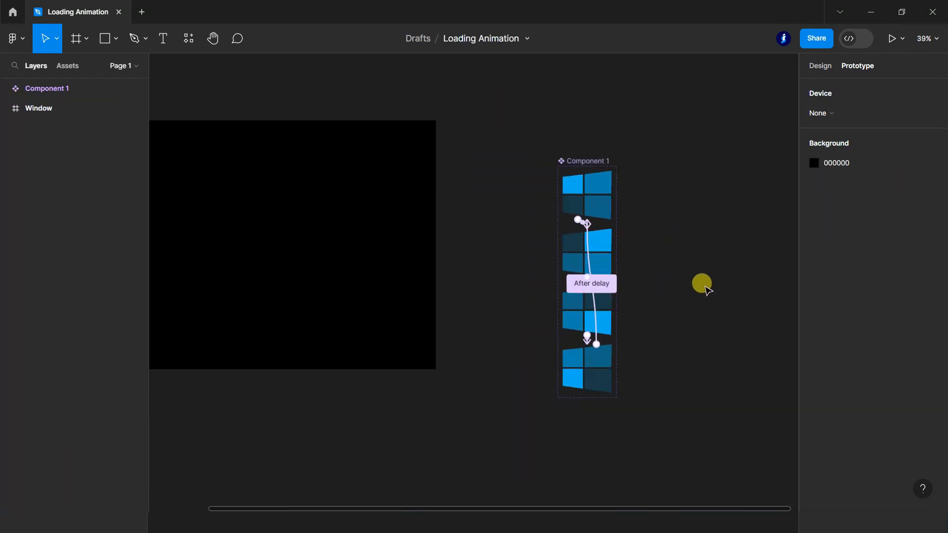
pyautogui.scroll(-2, 704, 291)
pyautogui.click(68, 66)
pyautogui.moveTo(41, 182); pyautogui.dragTo(380, 245)
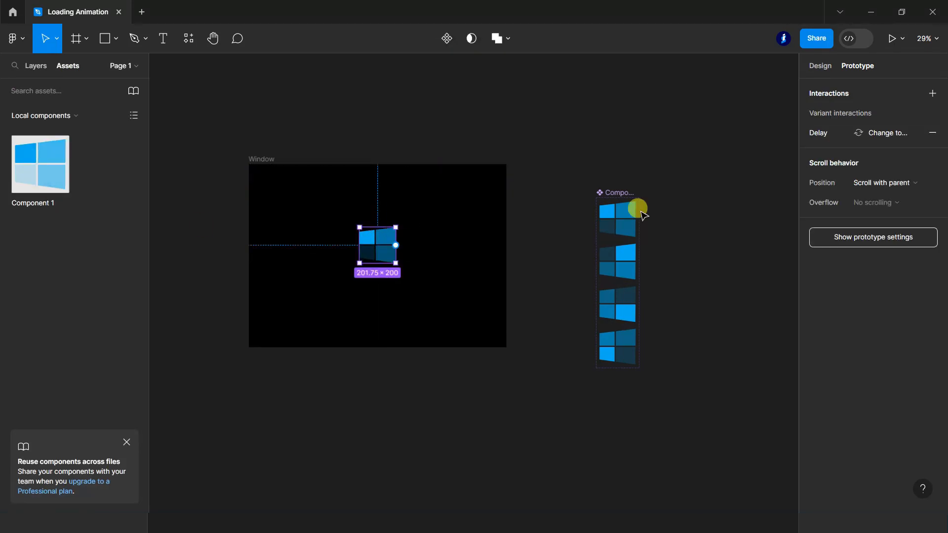
pyautogui.click(893, 38)
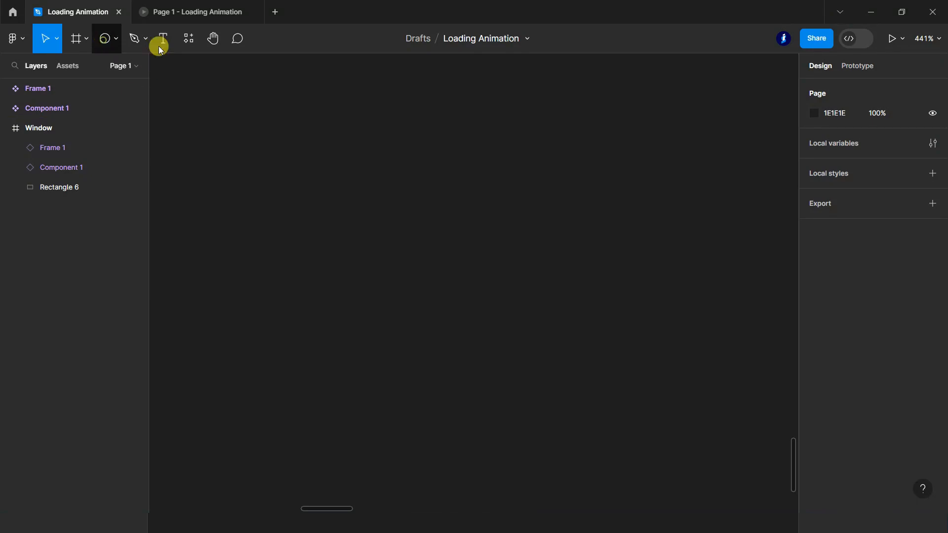
# Step: Draw a circle about 13 × 13 on the empty canvas and resize it to 10 × 10
pyautogui.press('o')
pyautogui.moveTo(397, 114)
pyautogui.mouseDown()
pyautogui.moveTo(469, 173)
pyautogui.moveTo(419, 150)
pyautogui.mouseUp()
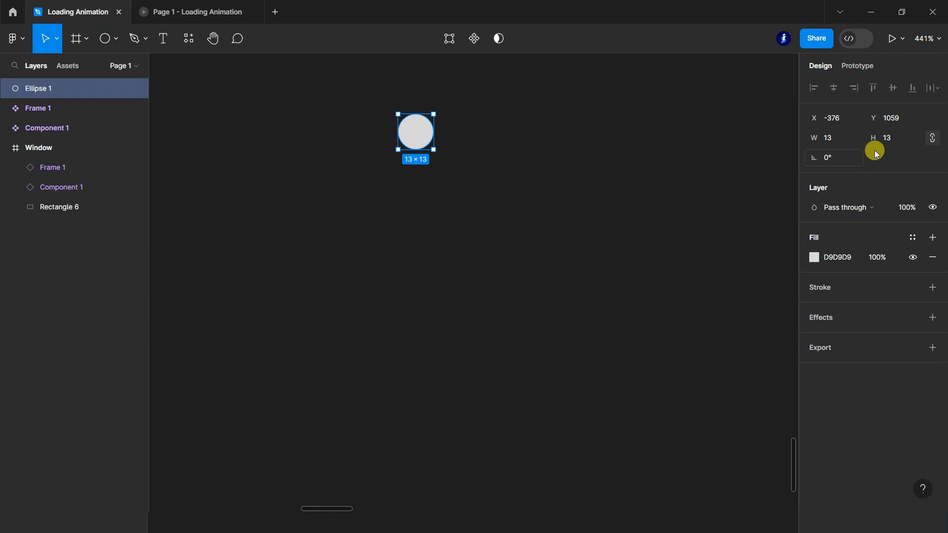
pyautogui.write('12')
pyautogui.press('Return')
pyautogui.write('10')
pyautogui.press('Return')
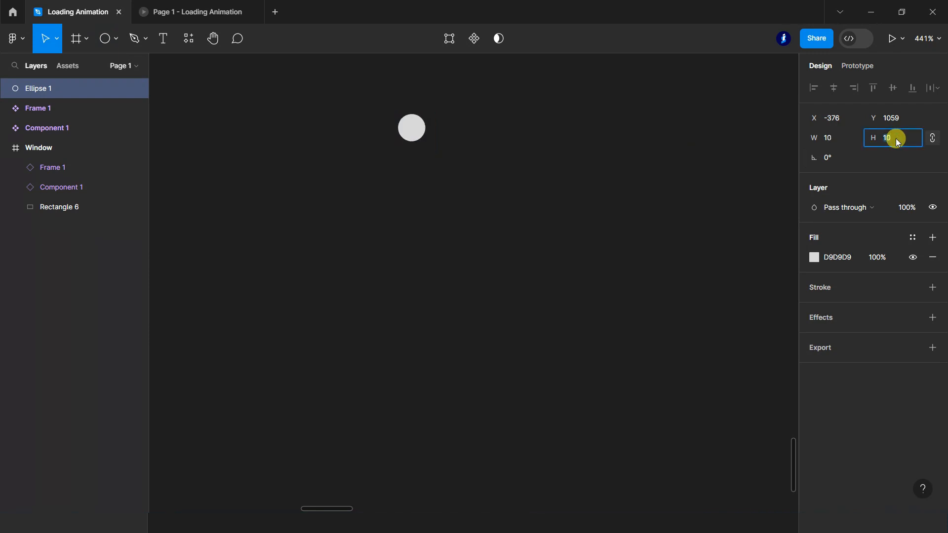
# Step: Set the circle's fill colour to FFFFFF
pyautogui.click(842, 264)
pyautogui.write('FFFFFF')
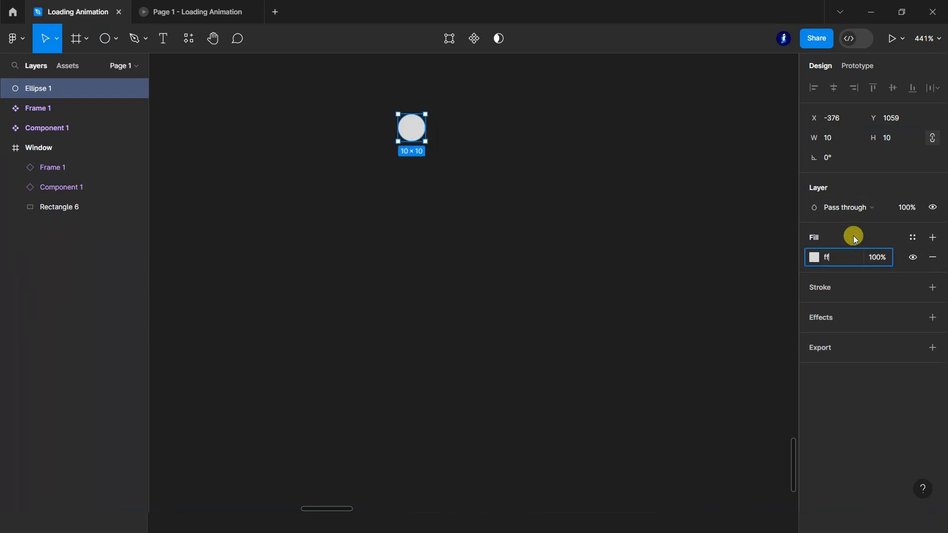
pyautogui.press('Return')
# Step: Copy the white circle directly below the original with a gap of 40, and add a duplicate of the pair rotated to -90°
pyautogui.moveTo(424, 132); pyautogui.dragTo(413, 267)
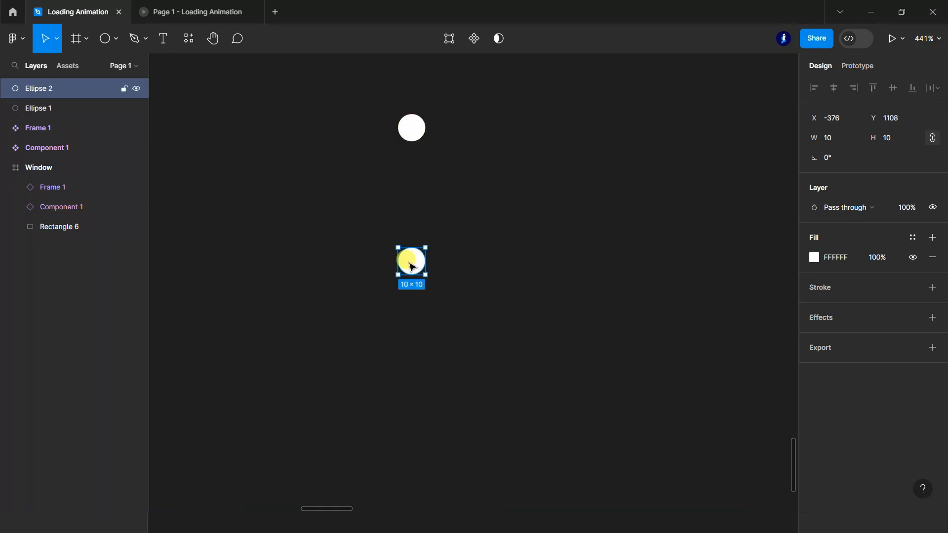
pyautogui.keyDown('shift'); pyautogui.click(37, 107); pyautogui.keyUp('shift')
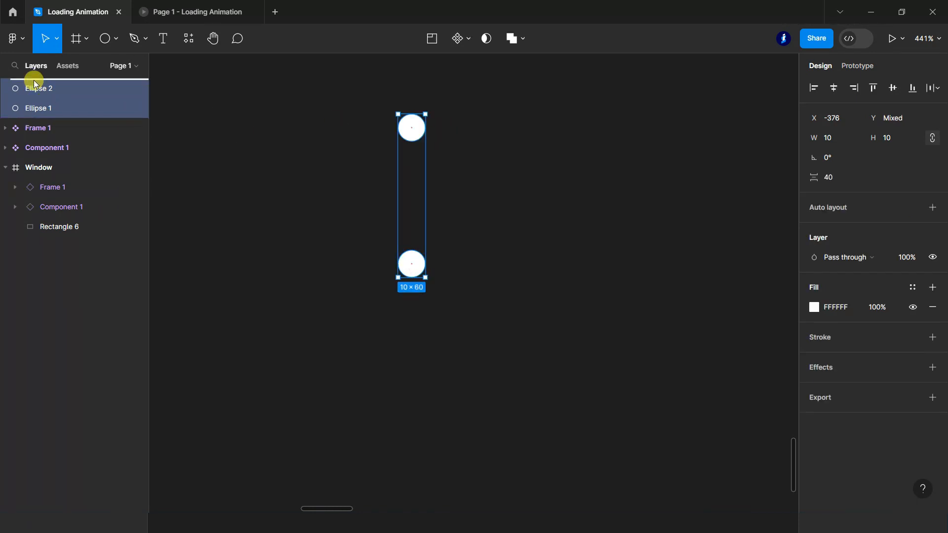
pyautogui.hotkey('ctrl', 'd')
pyautogui.moveTo(430, 106); pyautogui.dragTo(478, 209)
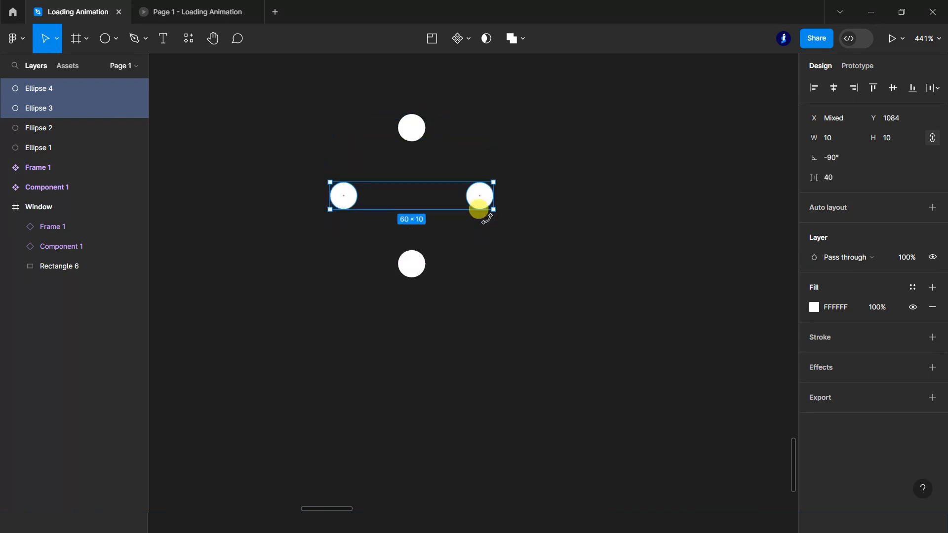
# Step: Duplicate all four circles and rotate the copies into the gaps to form an evenly spaced ring of eight dots
pyautogui.keyDown('shift'); pyautogui.click(36, 127); pyautogui.keyUp('shift')
pyautogui.keyDown('shift'); pyautogui.click(36, 147); pyautogui.keyUp('shift')
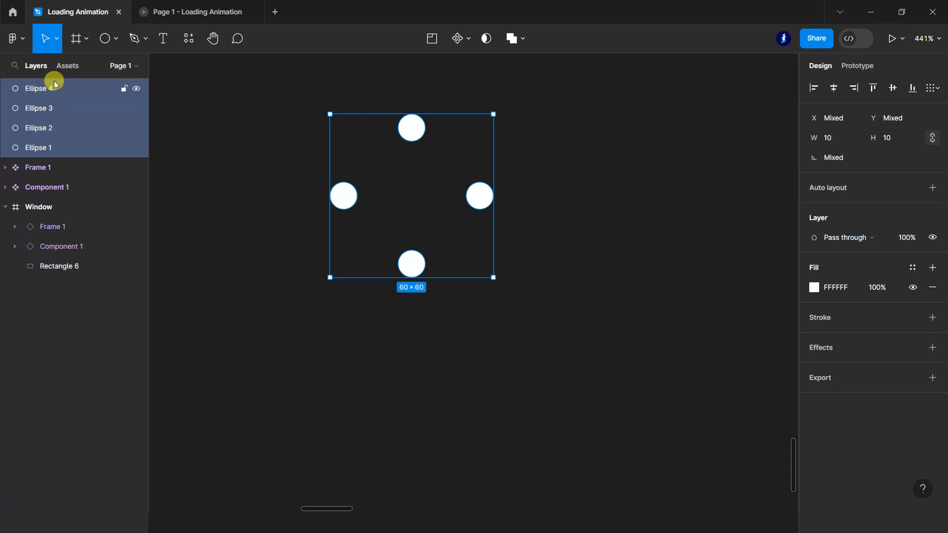
pyautogui.hotkey('ctrl', 'd')
pyautogui.moveTo(512, 116); pyautogui.dragTo(533, 196)
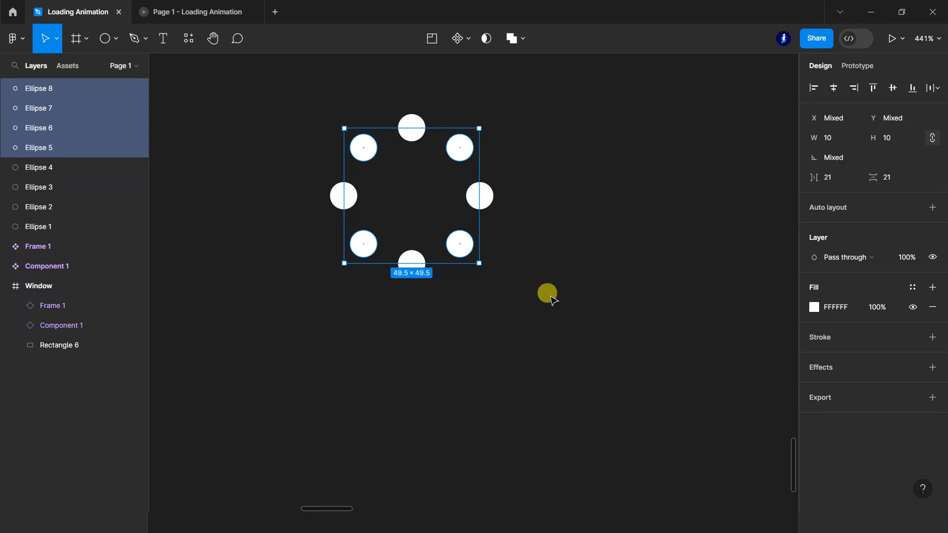
pyautogui.click(548, 293)
# Step: Select Ellipse 1 through Ellipse 8 and group them
pyautogui.scroll(-5, 514, 271)
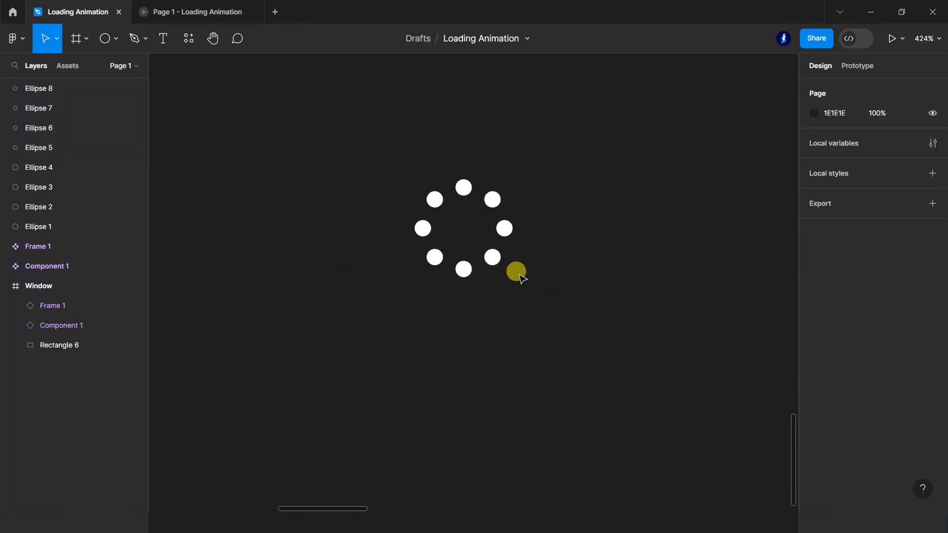
pyautogui.click(35, 226)
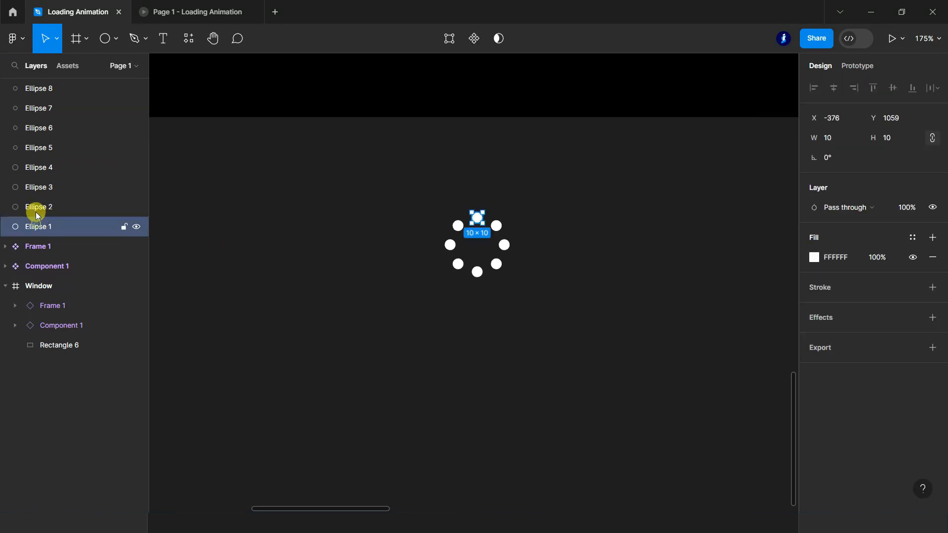
pyautogui.keyDown('shift'); pyautogui.click(35, 207); pyautogui.keyUp('shift')
pyautogui.keyDown('shift'); pyautogui.click(35, 187); pyautogui.keyUp('shift')
pyautogui.keyDown('shift'); pyautogui.click(34, 167); pyautogui.keyUp('shift')
pyautogui.keyDown('shift'); pyautogui.click(32, 147); pyautogui.keyUp('shift')
pyautogui.keyDown('shift'); pyautogui.click(32, 128); pyautogui.keyUp('shift')
pyautogui.keyDown('shift'); pyautogui.click(32, 108); pyautogui.keyUp('shift')
pyautogui.keyDown('shift'); pyautogui.click(34, 89); pyautogui.keyUp('shift')
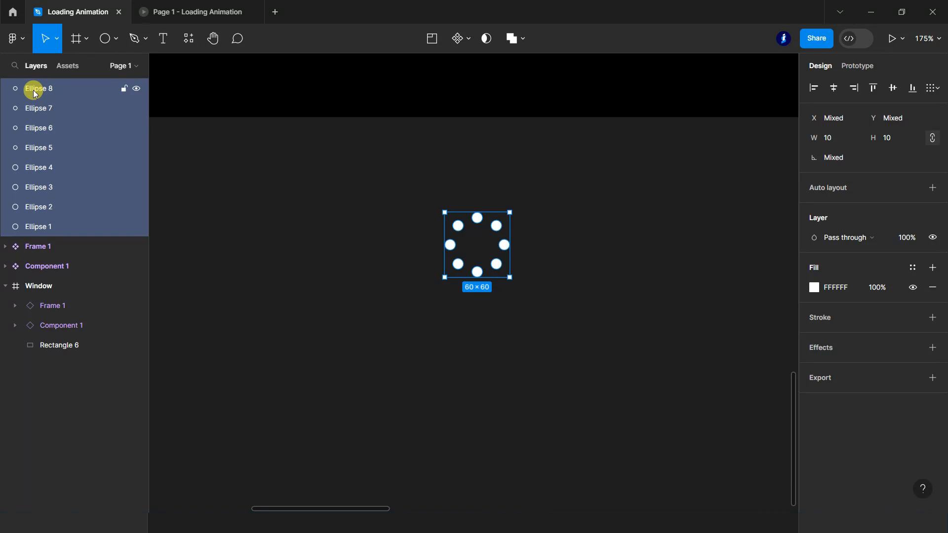
pyautogui.hotkey('ctrl', 'g')
# Step: Move the dot ring into the Window frame below the update text and centre it horizontally
pyautogui.scroll(-4, 338, 246)
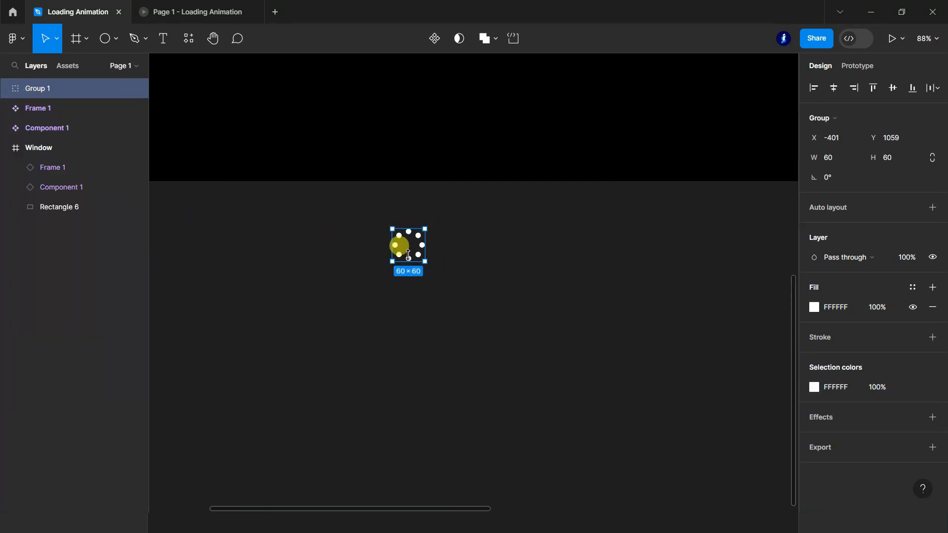
pyautogui.moveTo(408, 243); pyautogui.dragTo(407, 96)
pyautogui.scroll(-5, 403, 278)
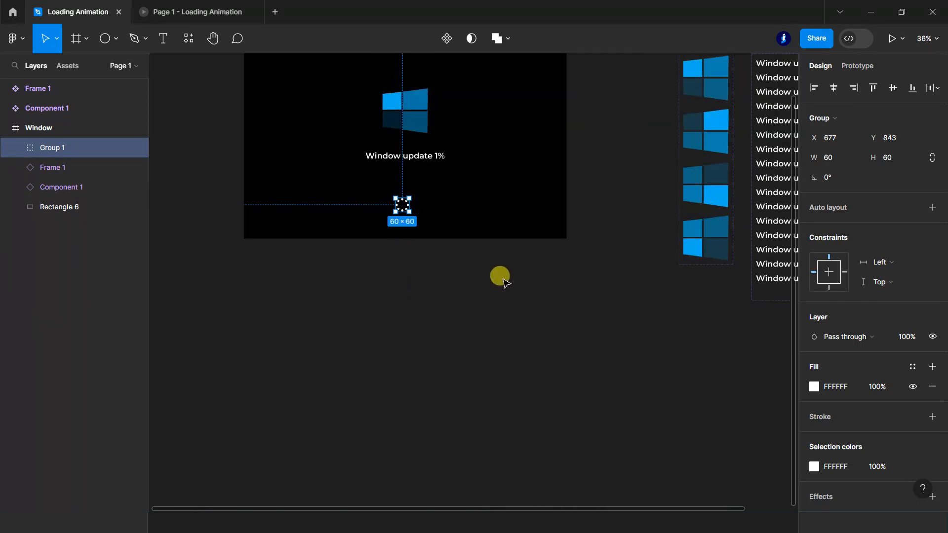
pyautogui.scroll(1, 504, 281)
pyautogui.click(833, 87)
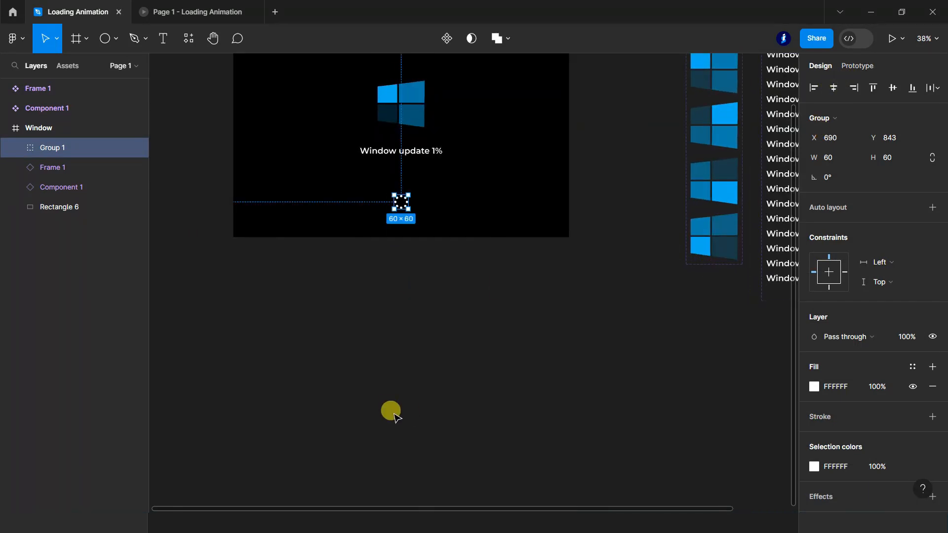
pyautogui.click(395, 417)
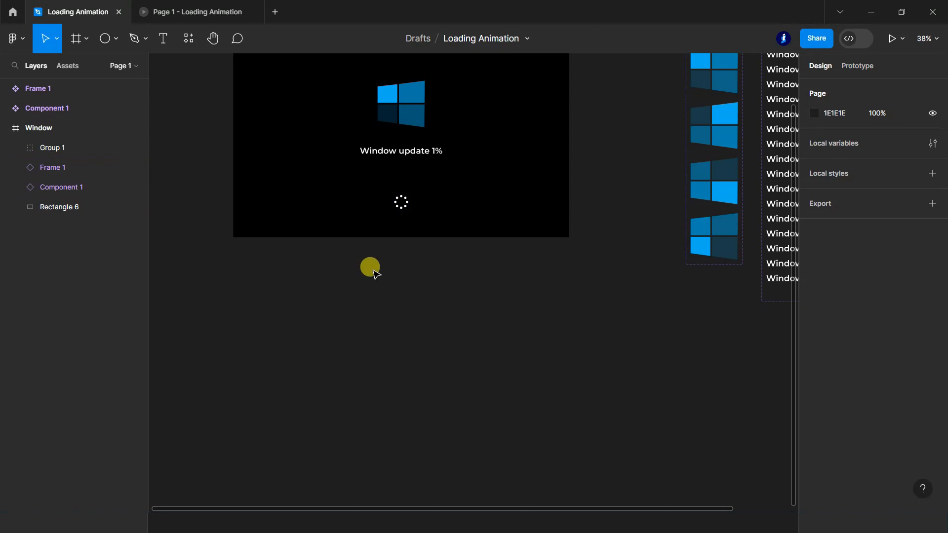
pyautogui.scroll(-2, 313, 304)
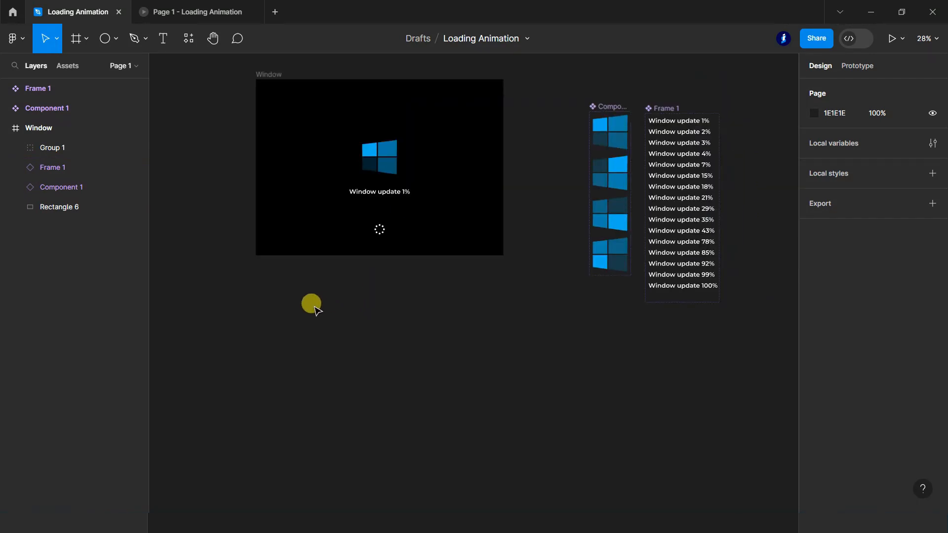
# Step: Move the dot ring out of the Window frame onto the canvas beside the Component 1 set, and collapse the Window layers
pyautogui.click(33, 148)
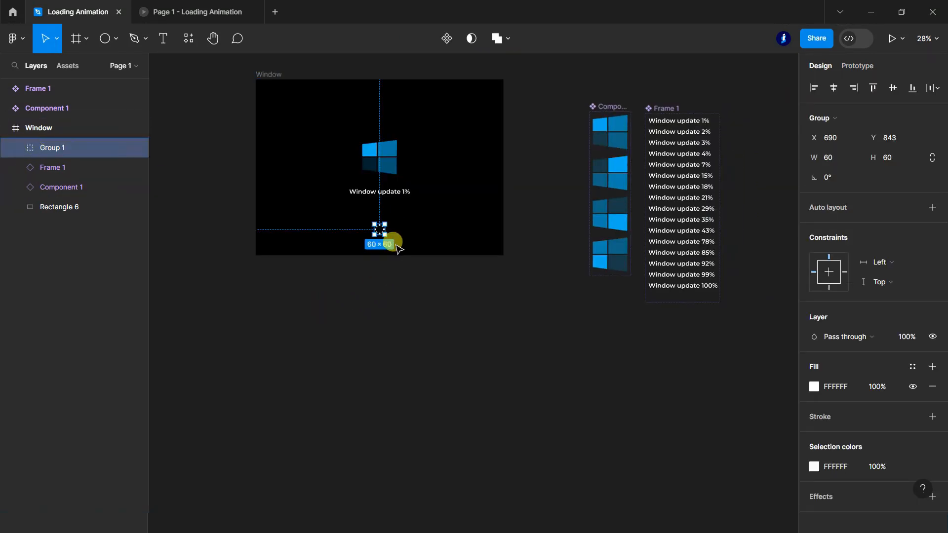
pyautogui.moveTo(381, 229); pyautogui.dragTo(549, 125)
pyautogui.click(539, 364)
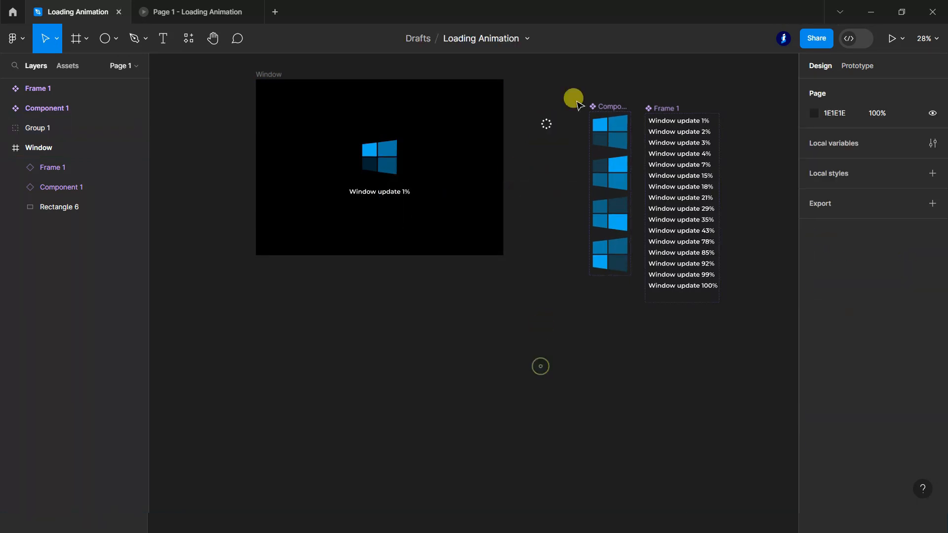
pyautogui.scroll(5, 575, 116)
pyautogui.scroll(5, 558, 138)
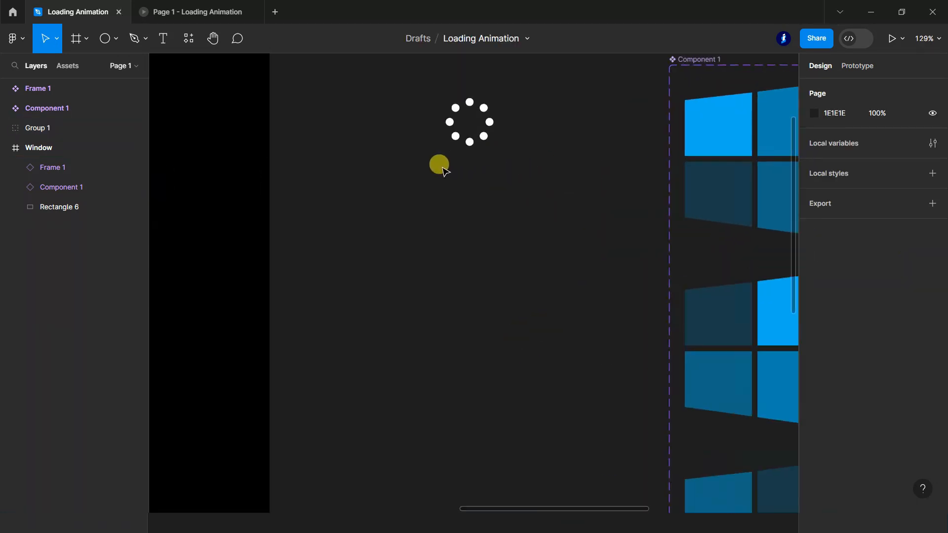
pyautogui.scroll(1, 503, 214)
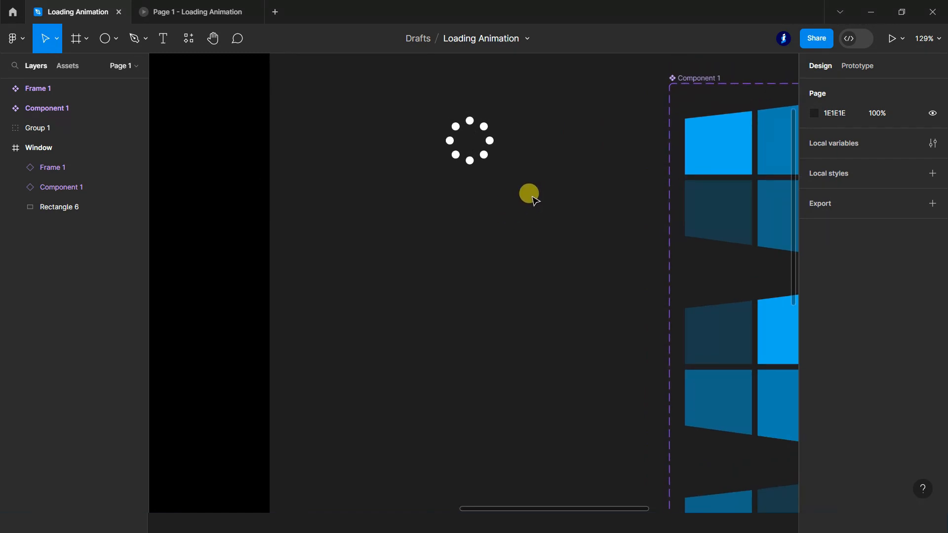
pyautogui.click(7, 148)
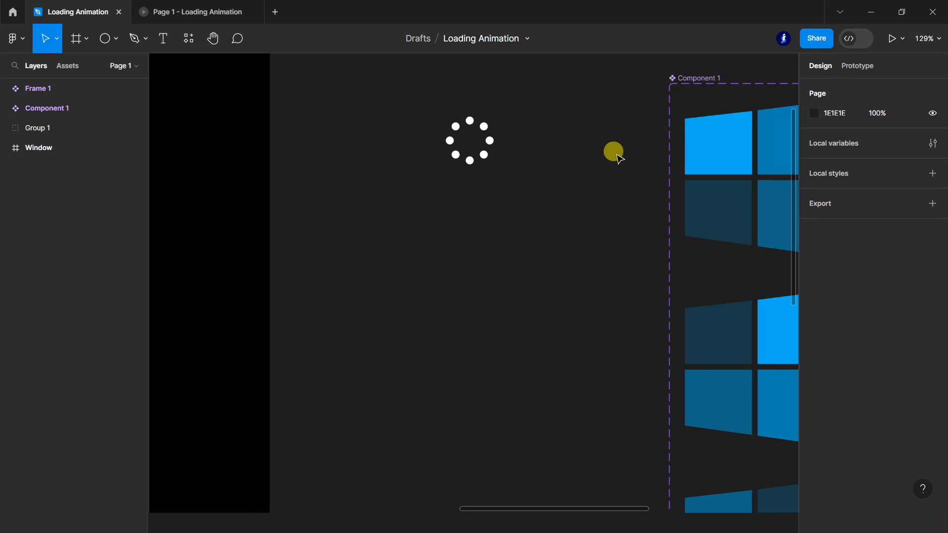
# Step: Wrap the dot ring group in its own frame and convert that frame into a component
pyautogui.click(38, 127)
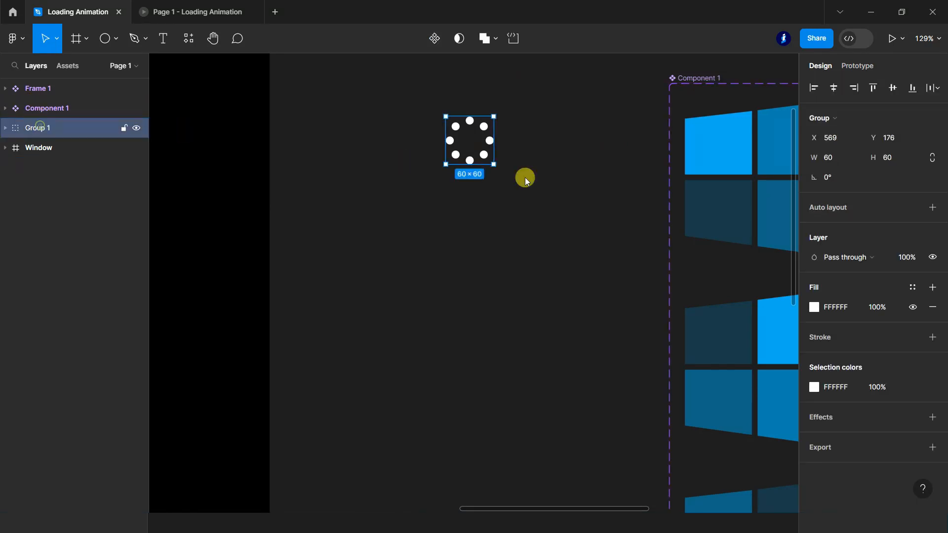
pyautogui.moveTo(487, 129); pyautogui.dragTo(486, 106)
pyautogui.rightClick(483, 105)
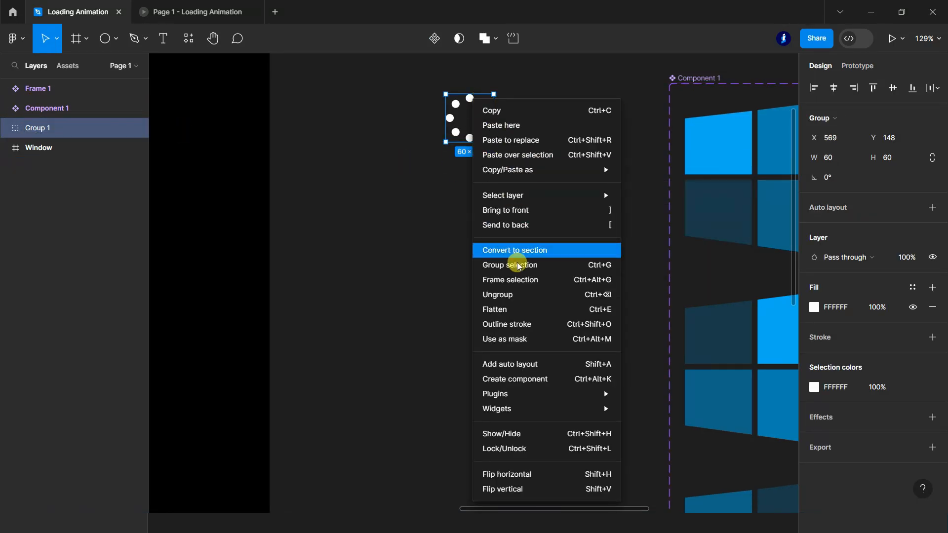
pyautogui.click(522, 282)
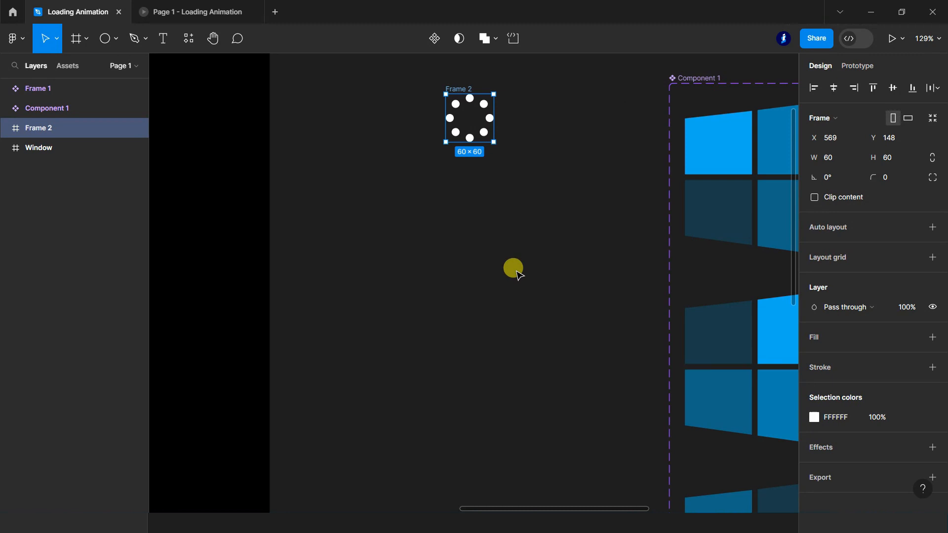
pyautogui.click(438, 42)
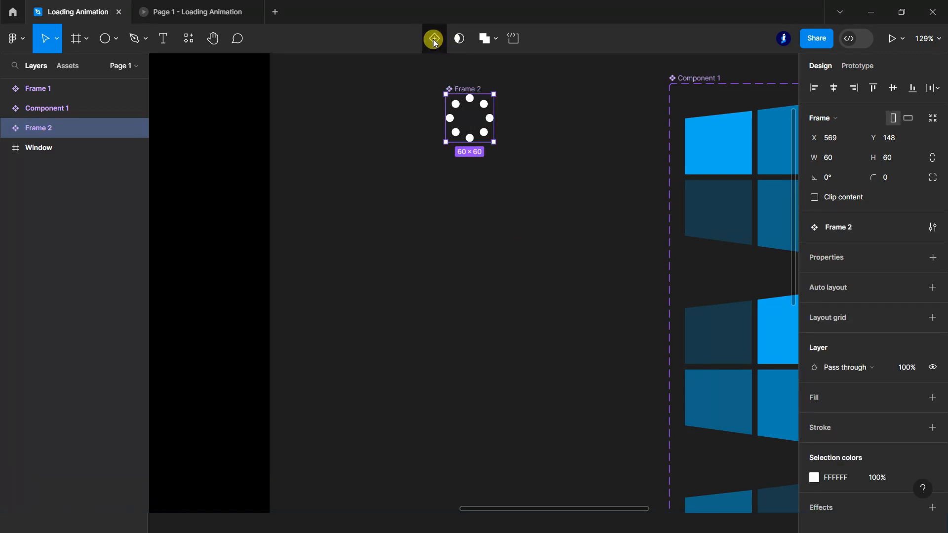
# Step: Add variants to the Frame 2 dot-ring component until the set holds twelve, ending with Variant12
pyautogui.click(434, 40)
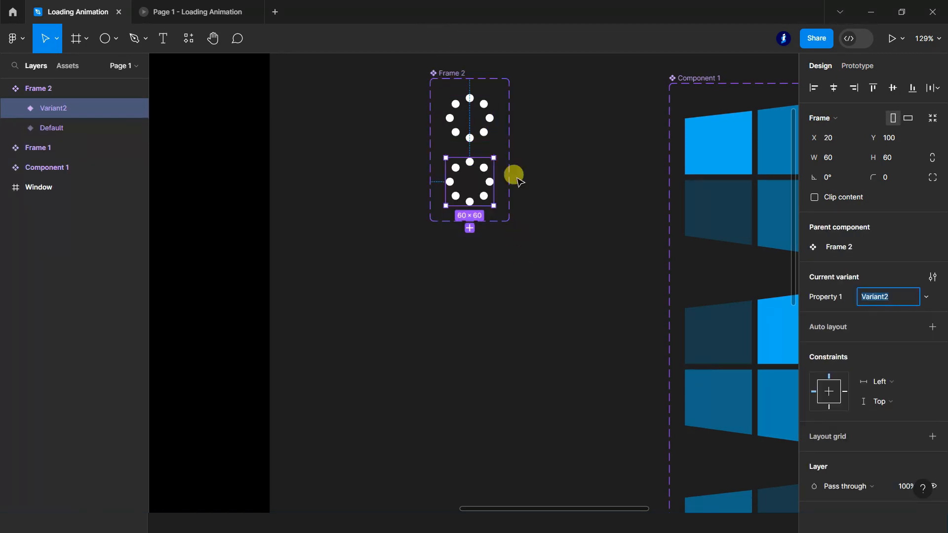
pyautogui.scroll(1, 494, 154)
pyautogui.scroll(1, 494, 154)
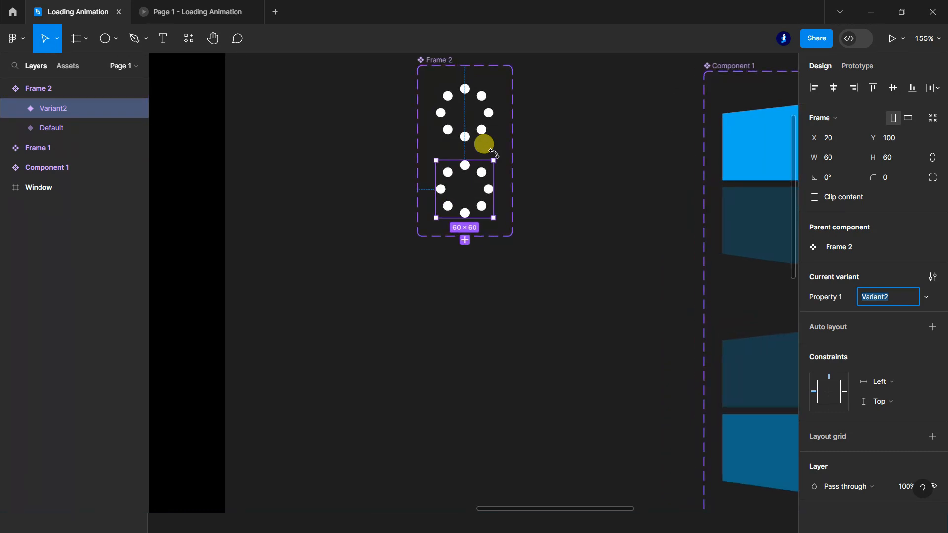
pyautogui.click(482, 264)
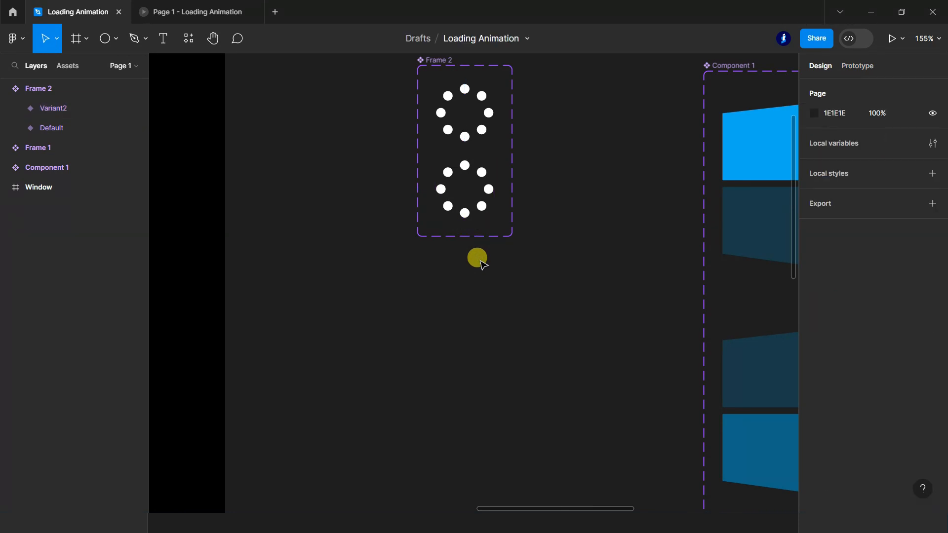
pyautogui.click(45, 105)
pyautogui.click(464, 239)
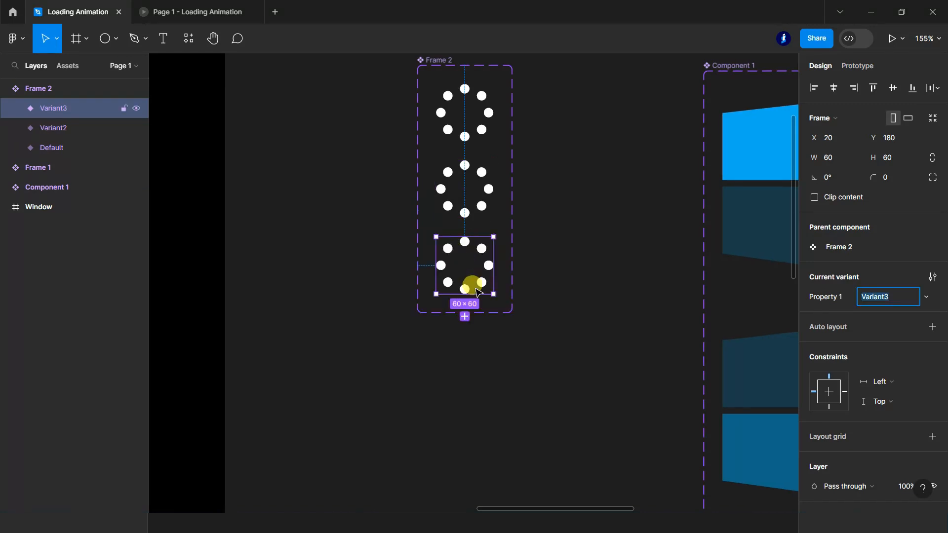
pyautogui.click(464, 316)
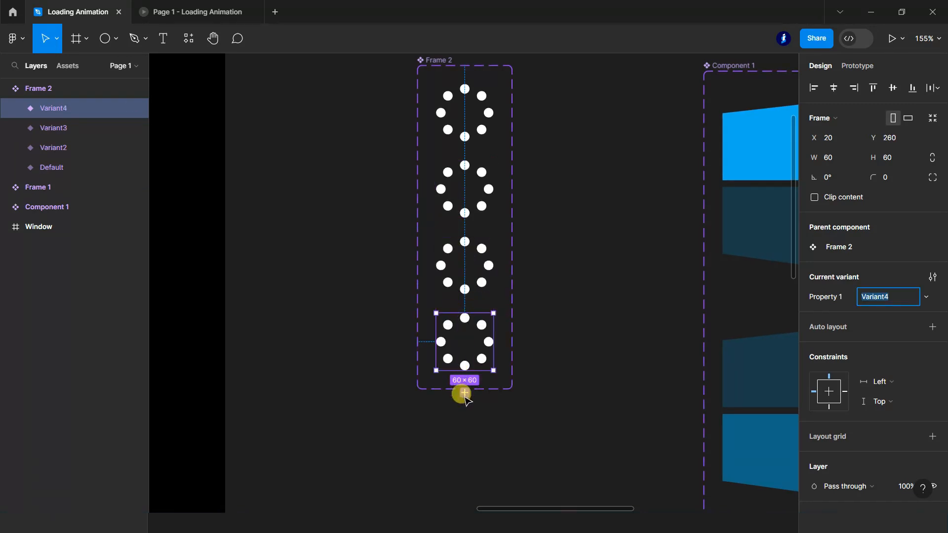
pyautogui.click(464, 394)
pyautogui.scroll(-4, 454, 373)
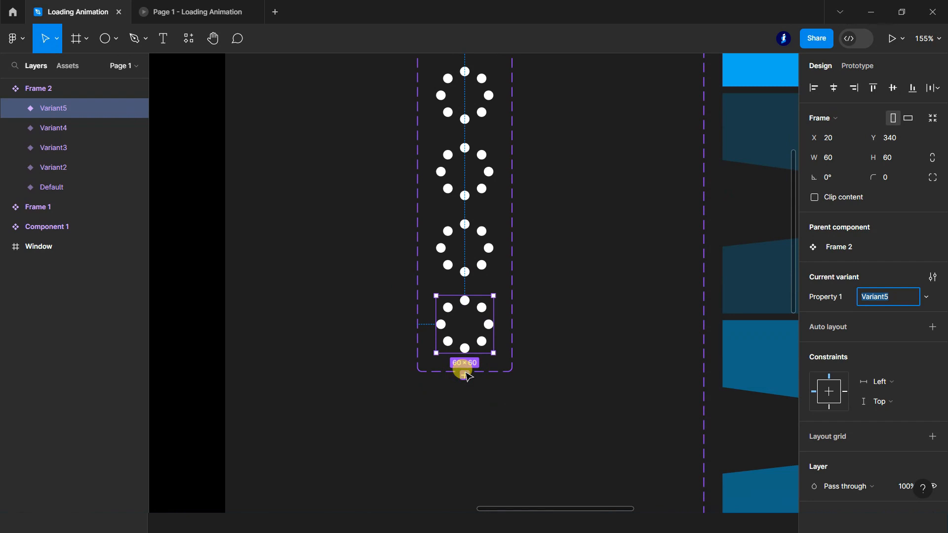
pyautogui.click(464, 347)
pyautogui.scroll(-5, 482, 313)
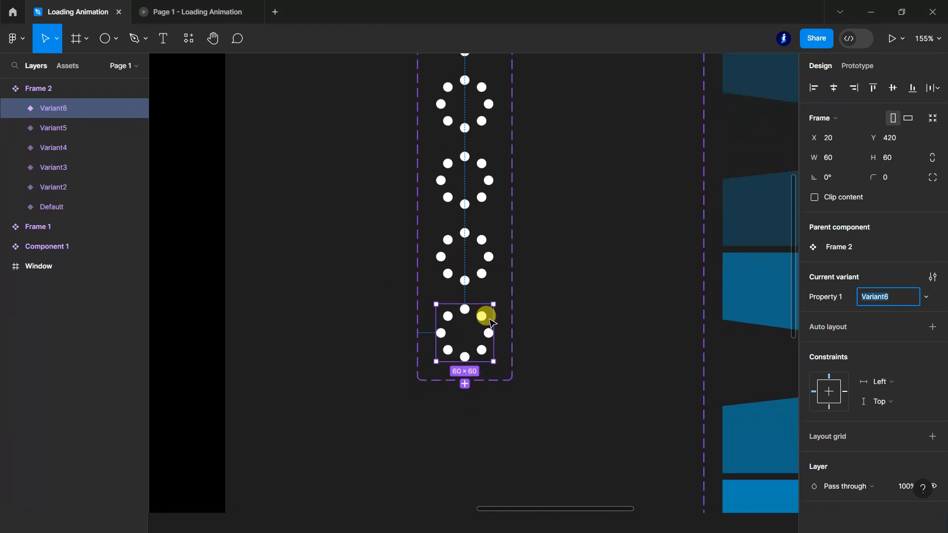
pyautogui.click(464, 190)
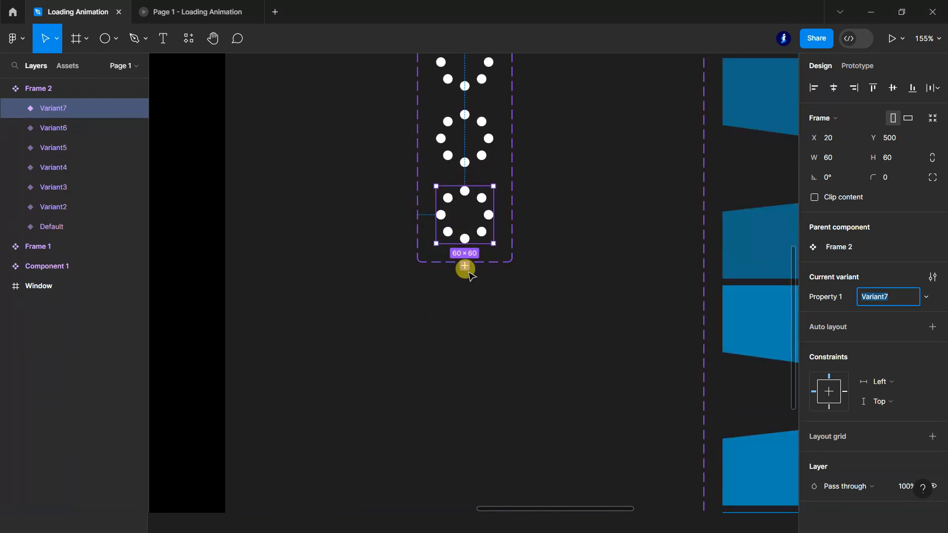
pyautogui.click(465, 266)
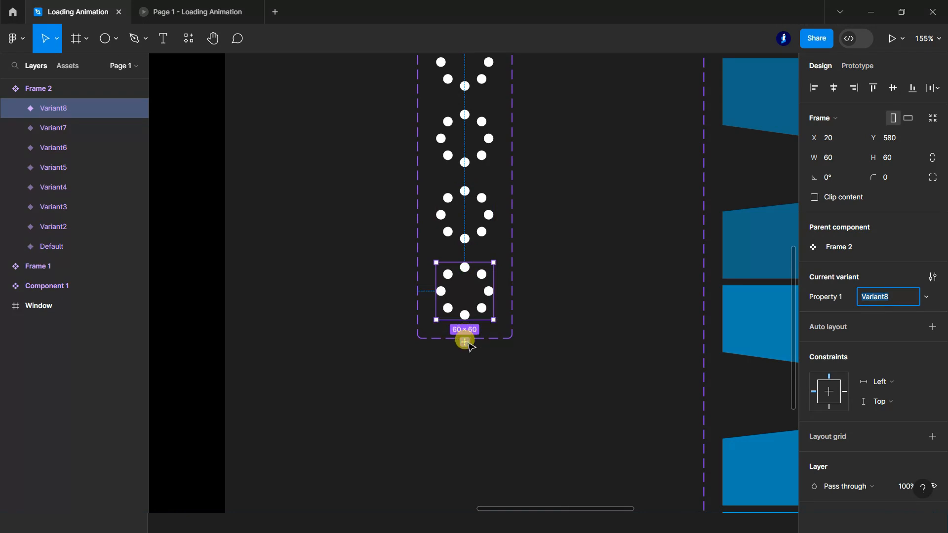
pyautogui.click(465, 341)
pyautogui.scroll(-5, 469, 330)
pyautogui.click(465, 210)
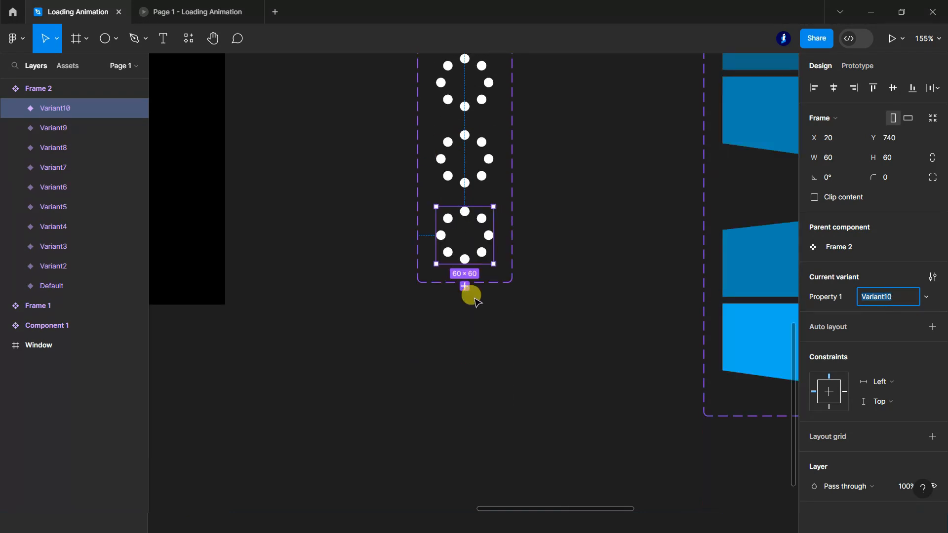
pyautogui.click(464, 287)
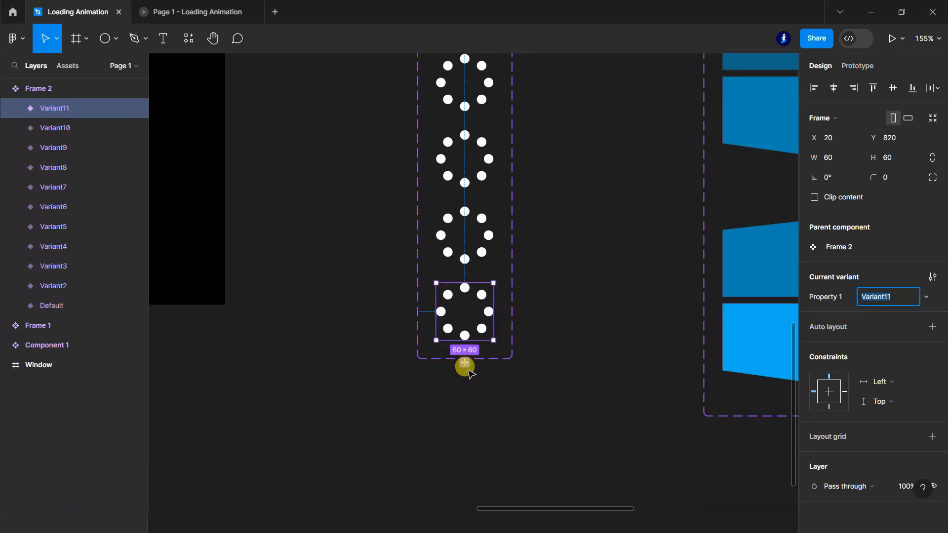
pyautogui.click(465, 365)
pyautogui.scroll(-5, 510, 372)
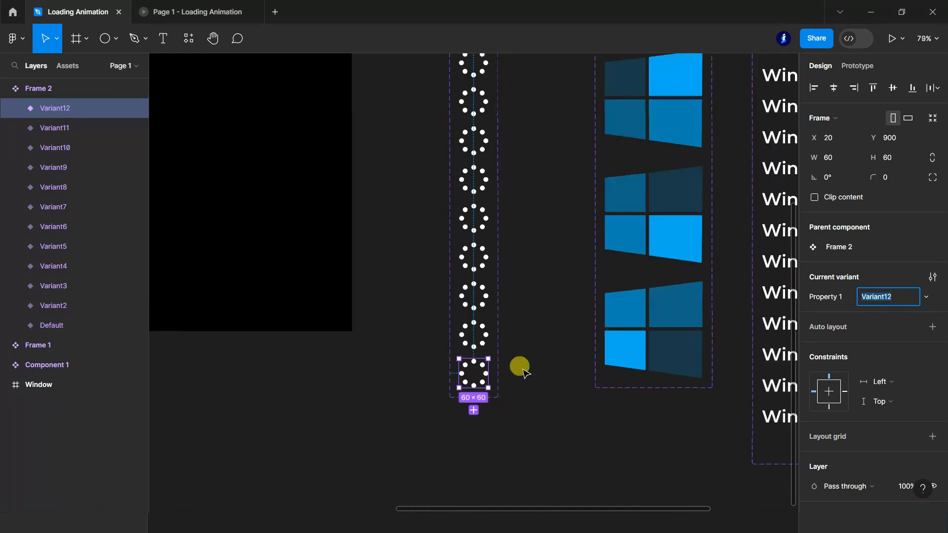
# Step: In the Default dot ring, set the fill opacity of the top dot to 20% and the upper-left dot to 40%
pyautogui.scroll(5, 513, 364)
pyautogui.scroll(2, 479, 233)
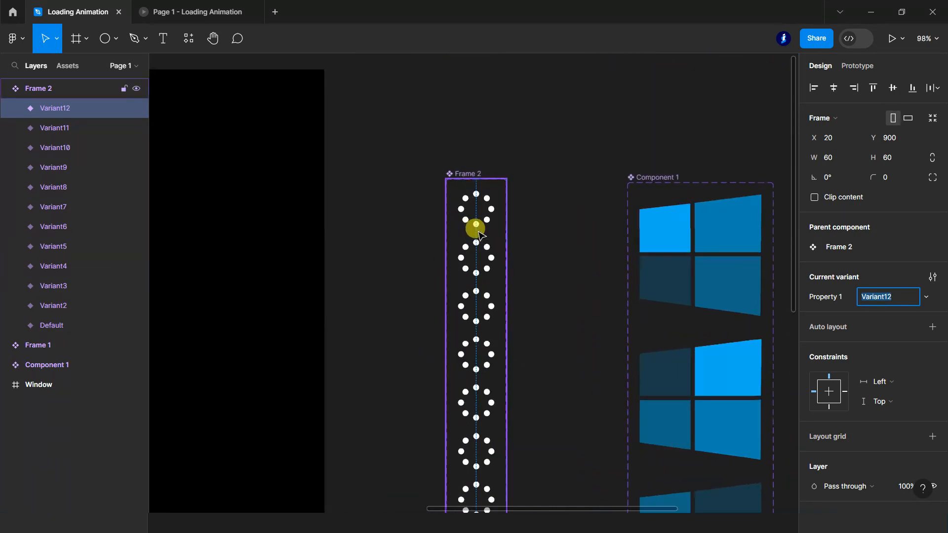
pyautogui.scroll(8, 479, 233)
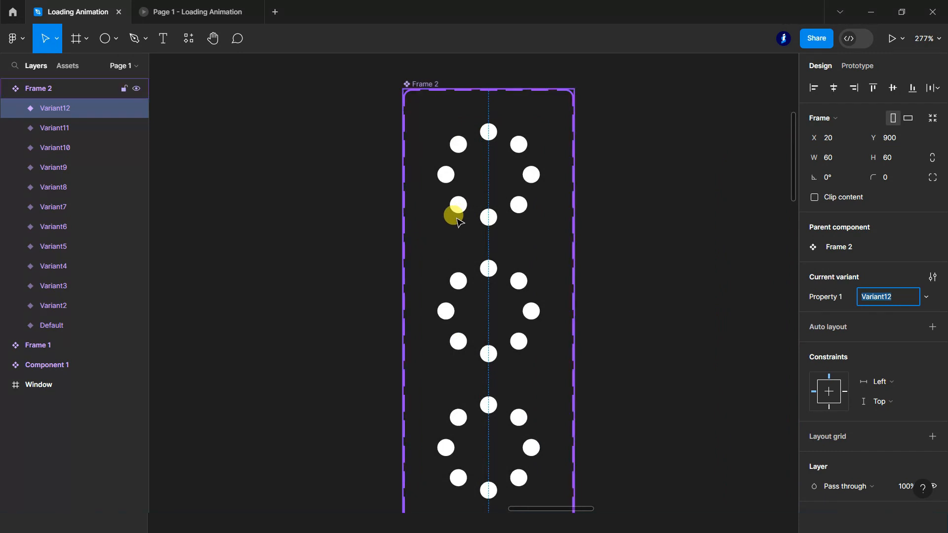
pyautogui.scroll(-2, 458, 221)
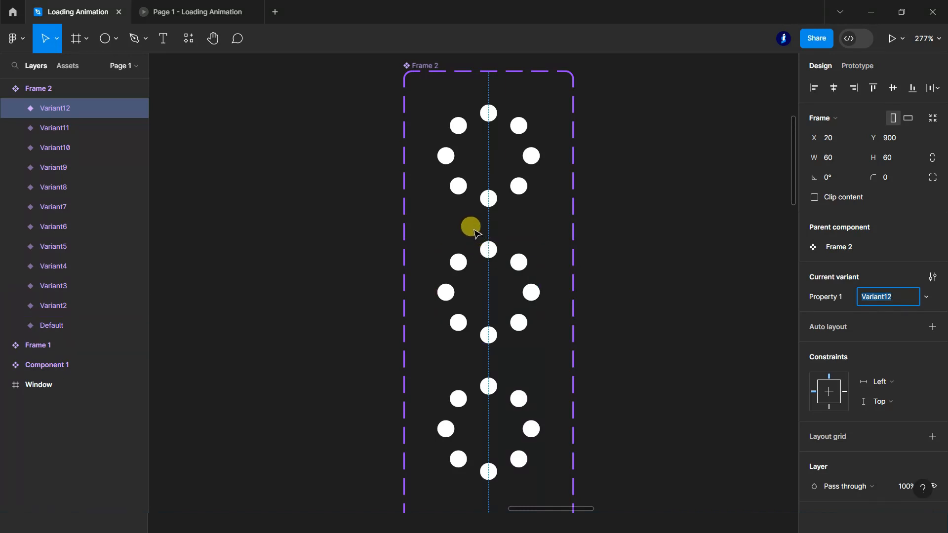
pyautogui.click(493, 117)
pyautogui.doubleClick(489, 113)
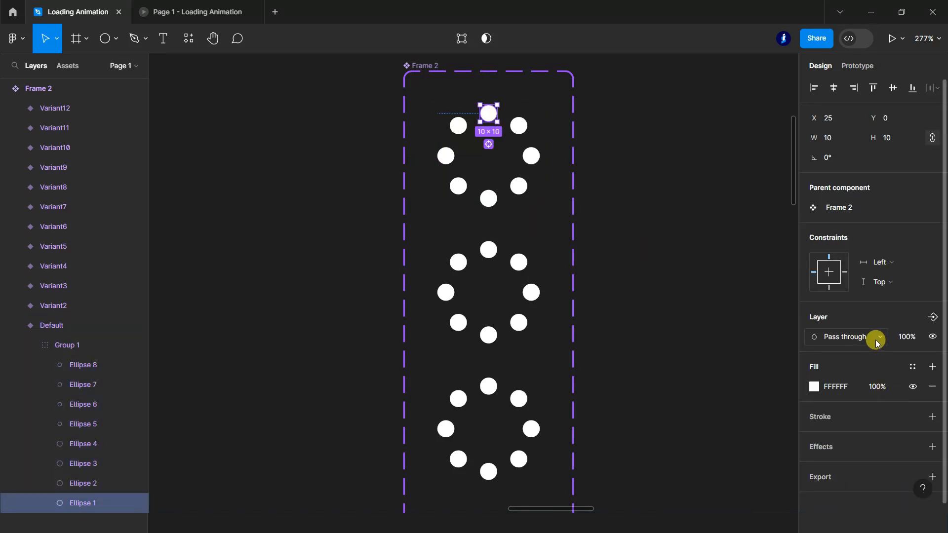
pyautogui.click(887, 390)
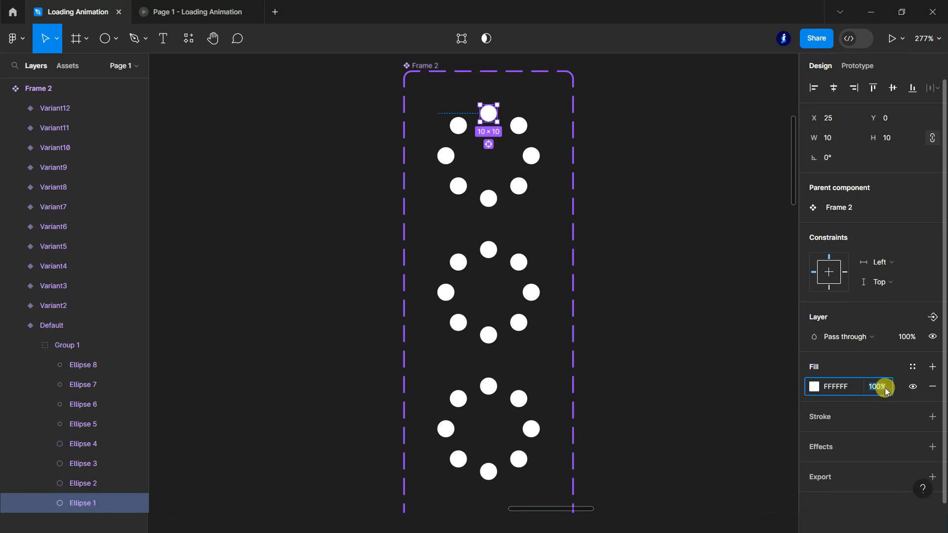
pyautogui.press('Down')
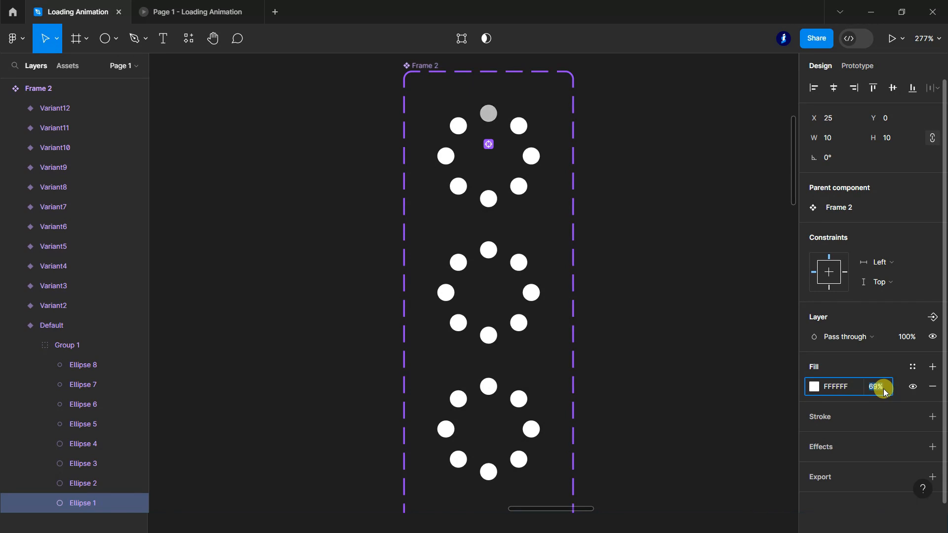
pyautogui.write('20')
pyautogui.press('Return')
pyautogui.click(457, 124)
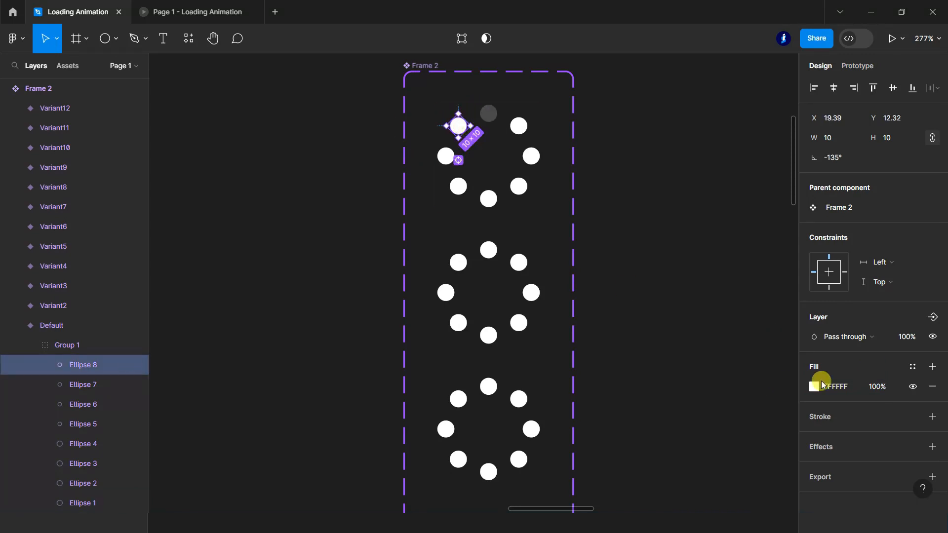
pyautogui.click(884, 389)
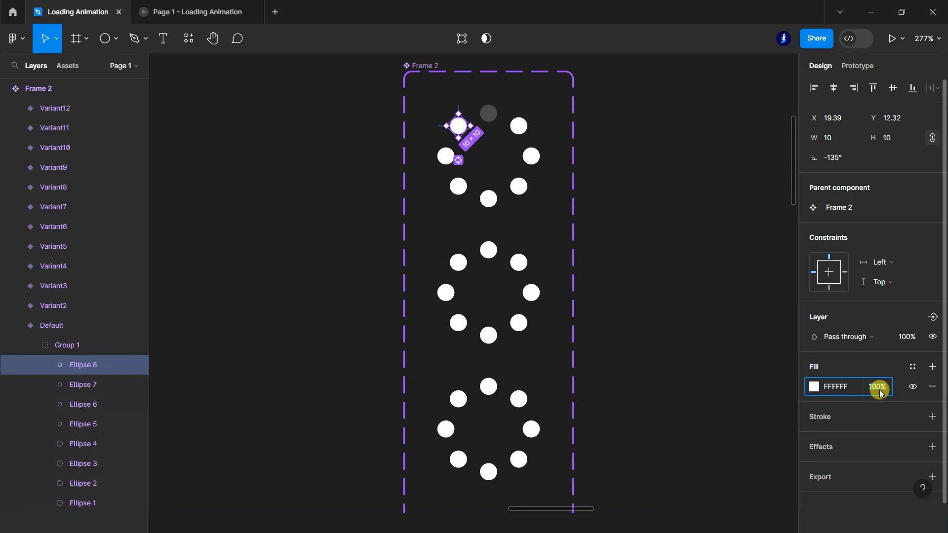
pyautogui.write('40')
pyautogui.press('Return')
# Step: In the Default dot ring, set the fill opacity of the left dot to 60% and the lower-left dot to 80%
pyautogui.click(446, 159)
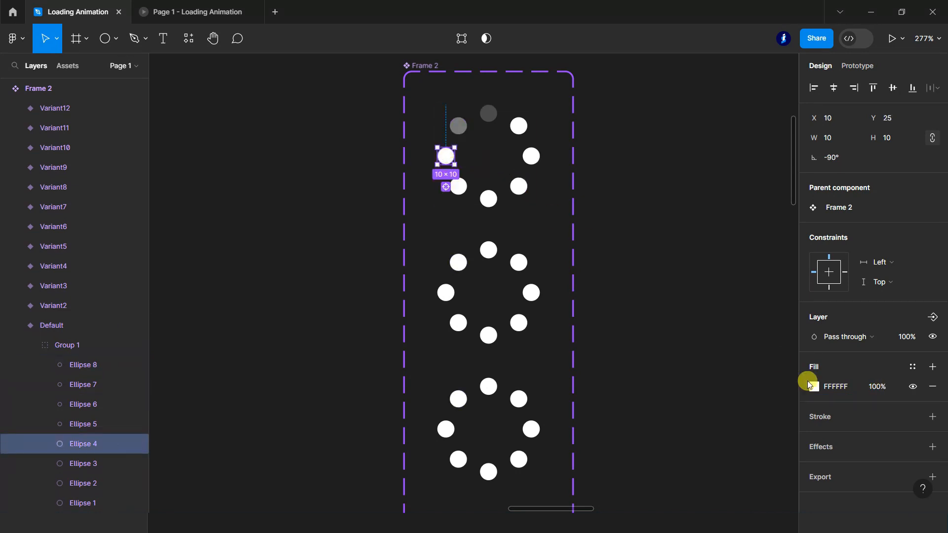
pyautogui.click(882, 390)
pyautogui.write('60')
pyautogui.press('Return')
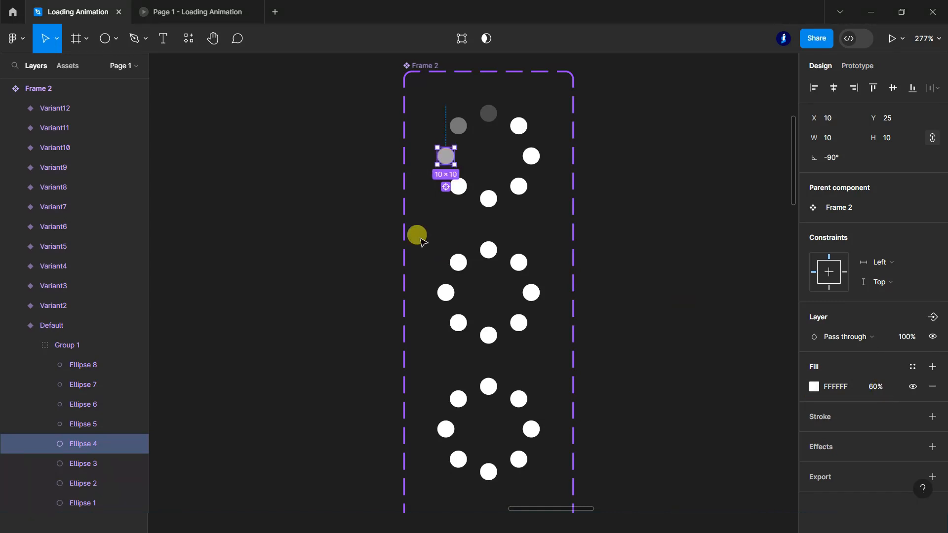
pyautogui.click(455, 185)
pyautogui.click(882, 389)
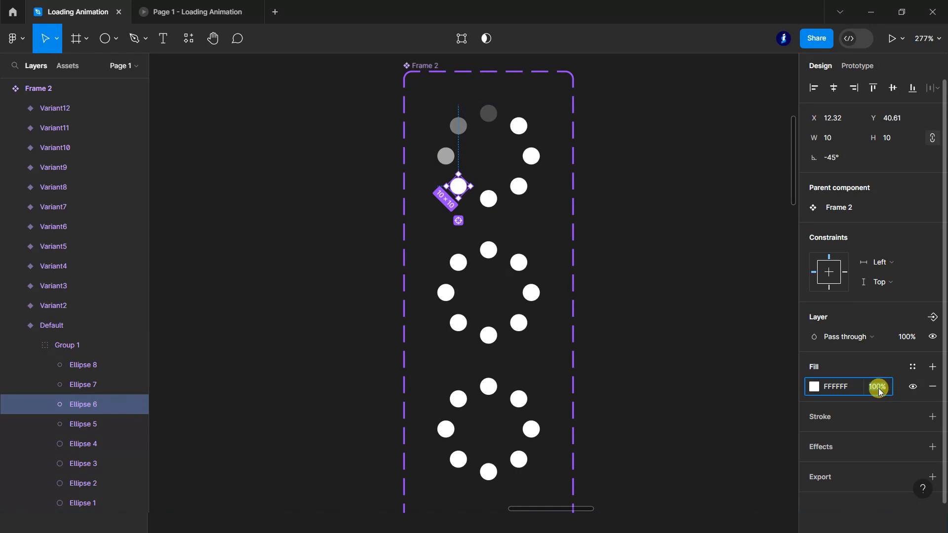
pyautogui.write('80')
pyautogui.press('Return')
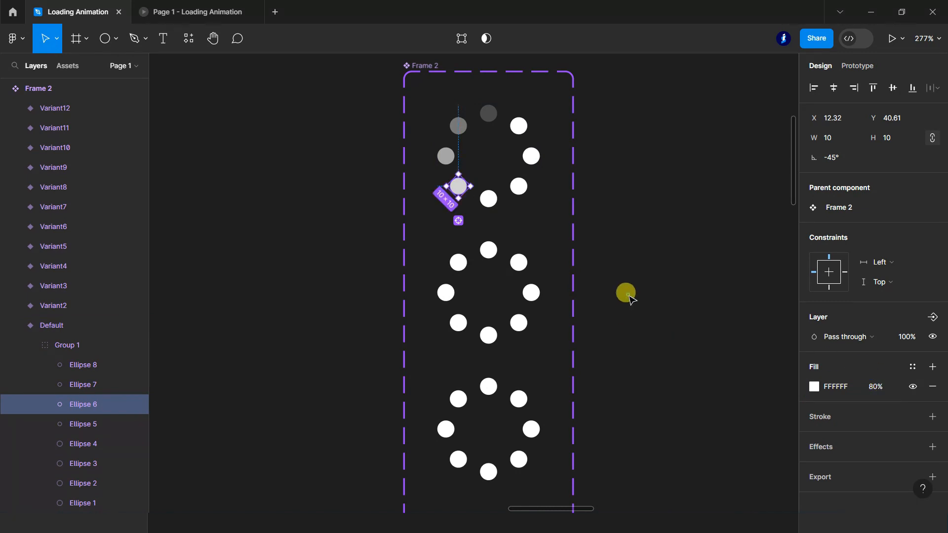
pyautogui.click(627, 295)
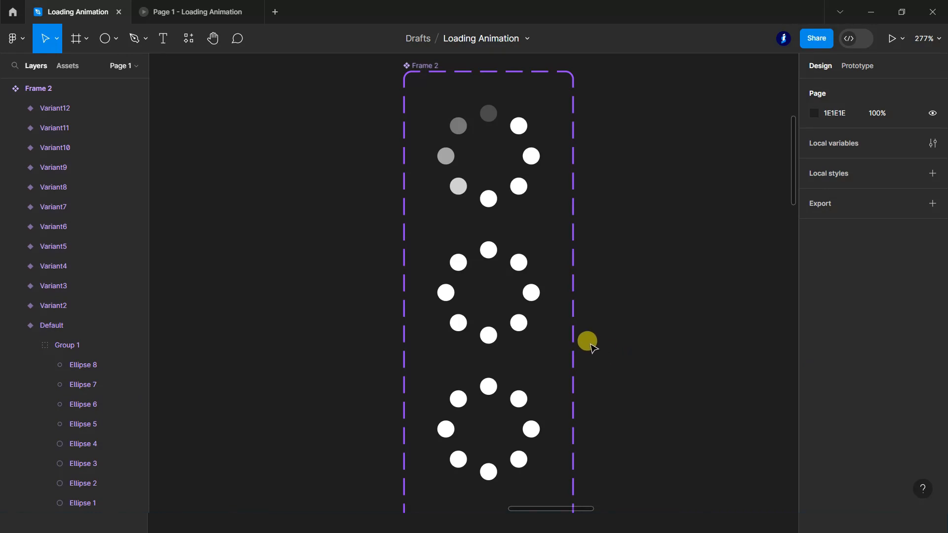
# Step: In the Variant2 dot ring, set the fill opacity of the left dot to 80% and the upper-left dot to 60%
pyautogui.click(449, 292)
pyautogui.click(885, 392)
pyautogui.write('80')
pyautogui.press('Return')
pyautogui.click(464, 267)
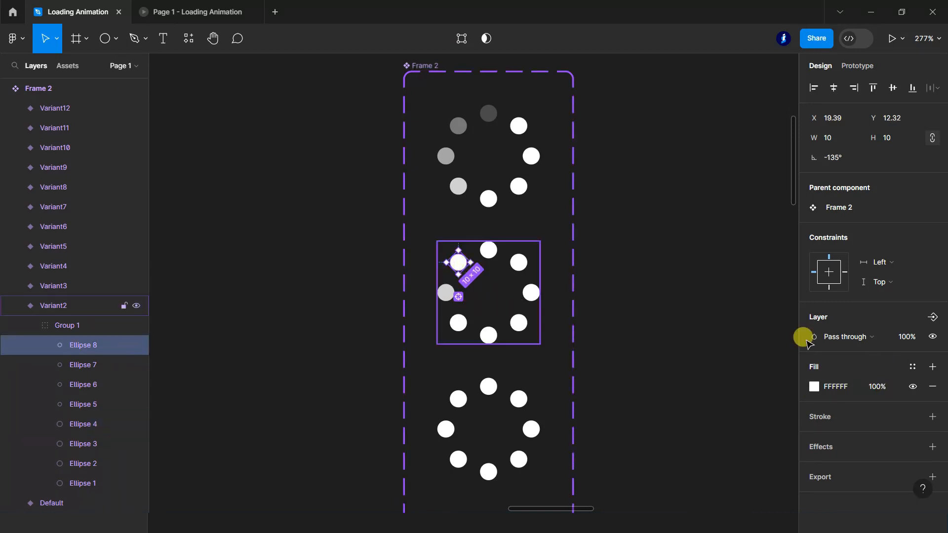
pyautogui.click(883, 391)
pyautogui.write('60')
pyautogui.press('Return')
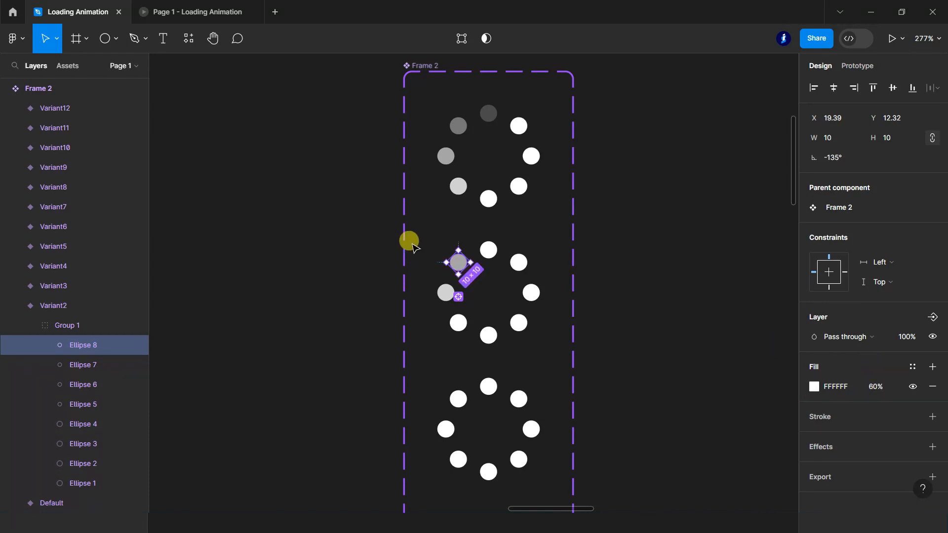
# Step: In the Variant2 dot ring, set the fill opacity of the top dot to 40% and the upper-right dot to 20%
pyautogui.click(487, 252)
pyautogui.click(876, 390)
pyautogui.write('40')
pyautogui.press('Return')
pyautogui.click(517, 263)
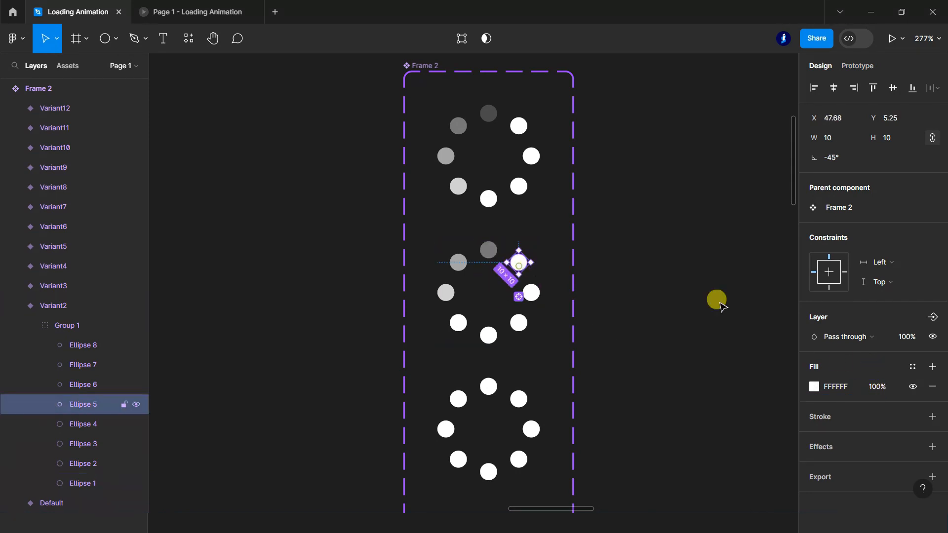
pyautogui.click(879, 389)
pyautogui.press('Return')
# Step: In the Variant3 dot ring, set the fill opacity of the upper-left dot to 80% and the top dot to 60%
pyautogui.scroll(-1, 592, 345)
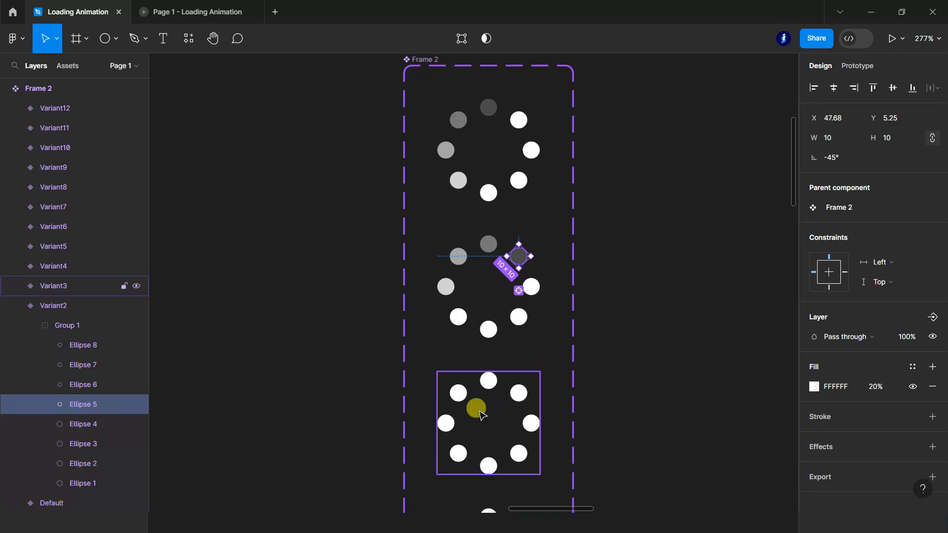
pyautogui.click(456, 399)
pyautogui.click(885, 388)
pyautogui.write('80')
pyautogui.click(875, 371)
pyautogui.click(488, 381)
pyautogui.click(886, 389)
pyautogui.write('60')
# Step: In the Variant3 dot ring, set the fill opacity of the upper-right dot to 40% and the right dot to 20%
pyautogui.click(518, 393)
pyautogui.click(881, 389)
pyautogui.write('40')
pyautogui.click(871, 365)
pyautogui.click(533, 424)
pyautogui.click(877, 388)
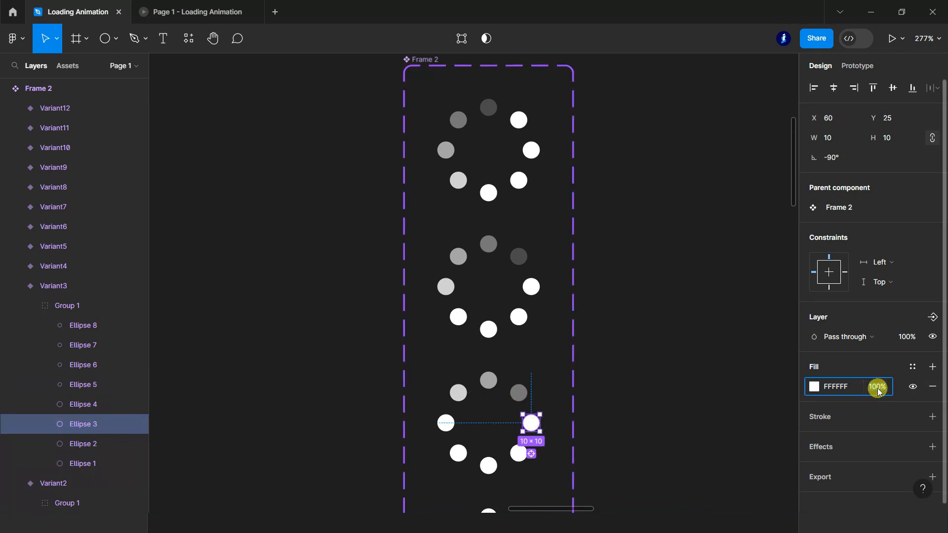
pyautogui.click(864, 363)
pyautogui.scroll(-3, 684, 424)
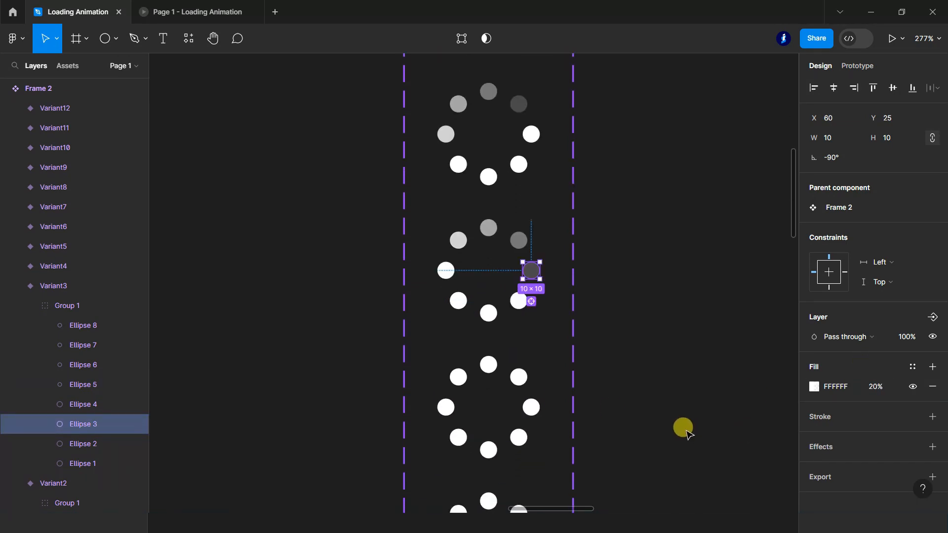
# Step: In the Variant4 dot ring, set the fill opacity of the top dot to 80% and the upper-right dot to 60%
pyautogui.click(489, 364)
pyautogui.click(878, 394)
pyautogui.write('80')
pyautogui.click(871, 364)
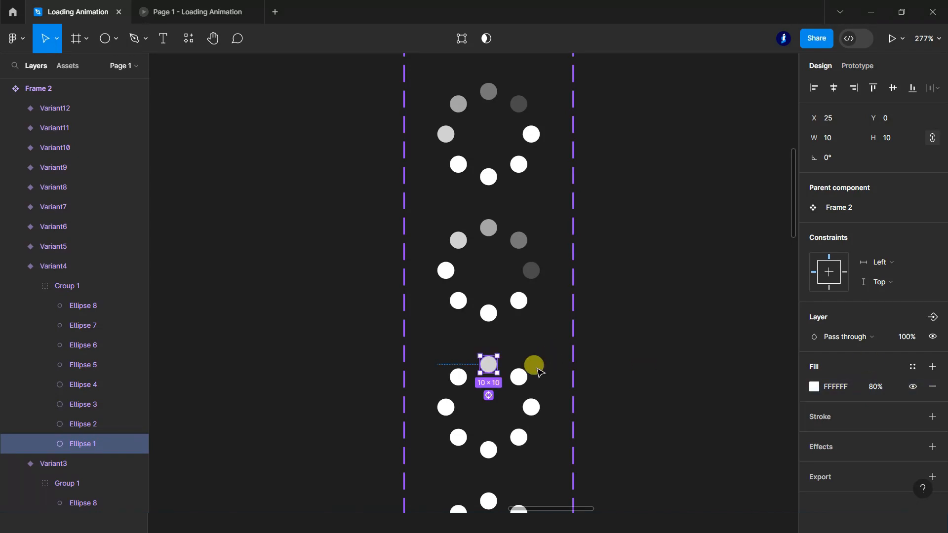
pyautogui.click(517, 377)
pyautogui.click(879, 392)
pyautogui.write('60')
pyautogui.press('Return')
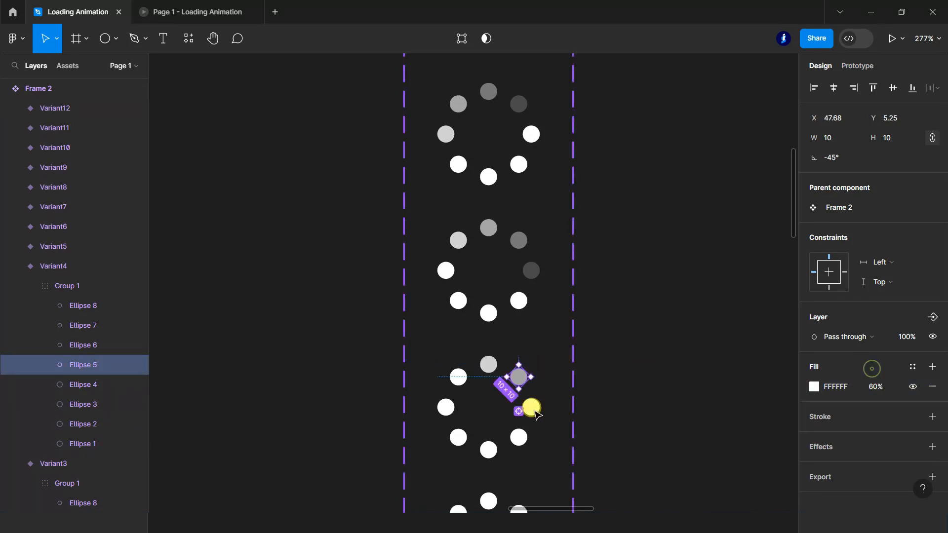
# Step: In the Variant4 dot ring, set the fill opacity of the right dot to 40% and the lower-right dot to 20%
pyautogui.click(531, 407)
pyautogui.click(879, 393)
pyautogui.write('40')
pyautogui.press('Return')
pyautogui.click(518, 437)
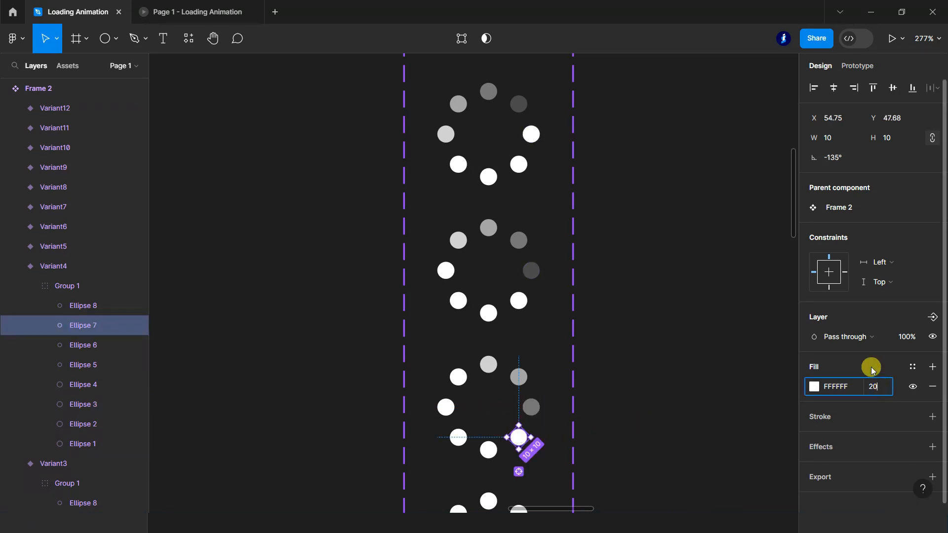
pyautogui.press('Return')
# Step: In the Variant5 dot ring, set the fill opacity of the upper-right dot to 80% and the right dot to 60%
pyautogui.scroll(-5, 662, 429)
pyautogui.click(516, 395)
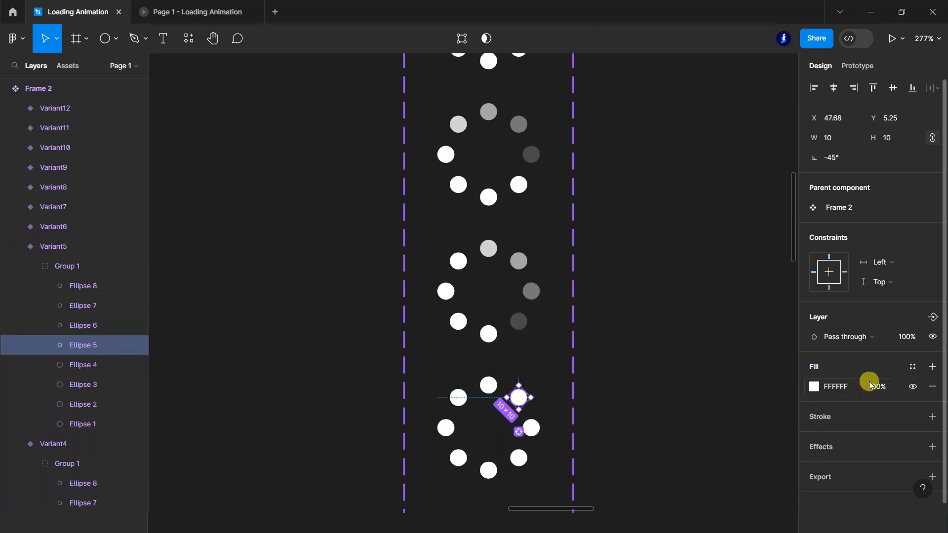
pyautogui.write('60')
pyautogui.press('Return')
pyautogui.click(531, 428)
pyautogui.click(877, 387)
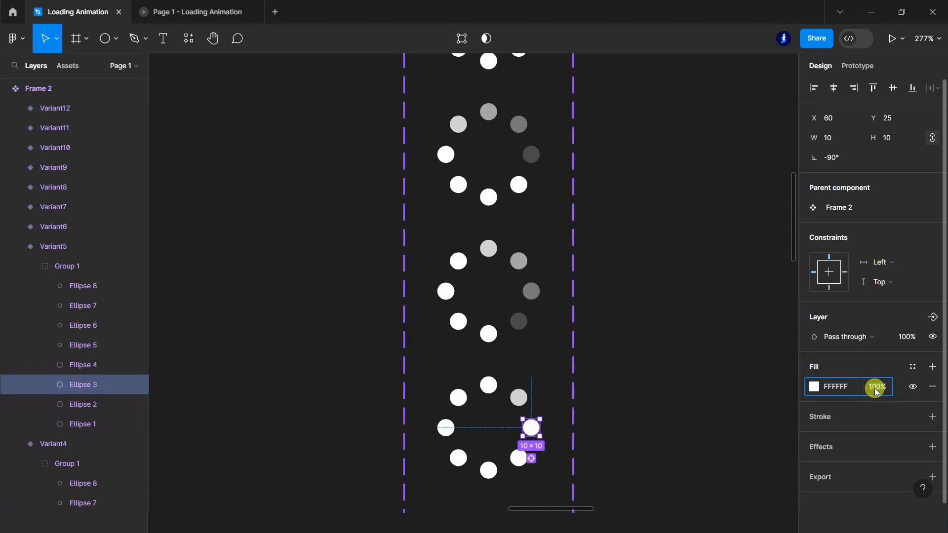
pyautogui.write('60')
pyautogui.press('Return')
# Step: In the Variant5 dot ring, set the fill opacity of the lower-right dot to 40% and the bottom dot to 20%
pyautogui.click(519, 458)
pyautogui.click(877, 387)
pyautogui.write('40')
pyautogui.press('Return')
pyautogui.click(488, 470)
pyautogui.click(876, 387)
pyautogui.write('20')
pyautogui.press('Return')
# Step: In the Variant6 dot ring, set the fill opacity of the right dot to 80% and the lower-right dot to 60%
pyautogui.scroll(-5, 612, 381)
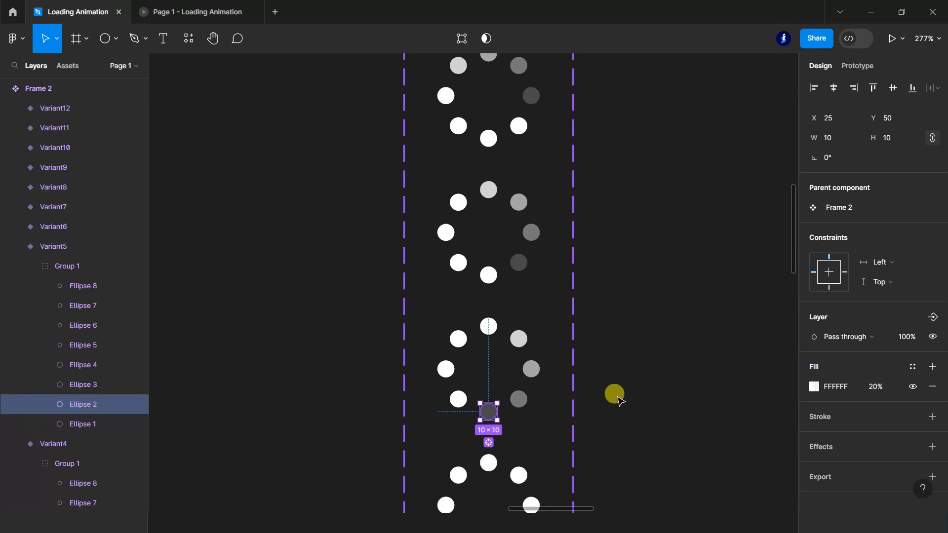
pyautogui.click(531, 396)
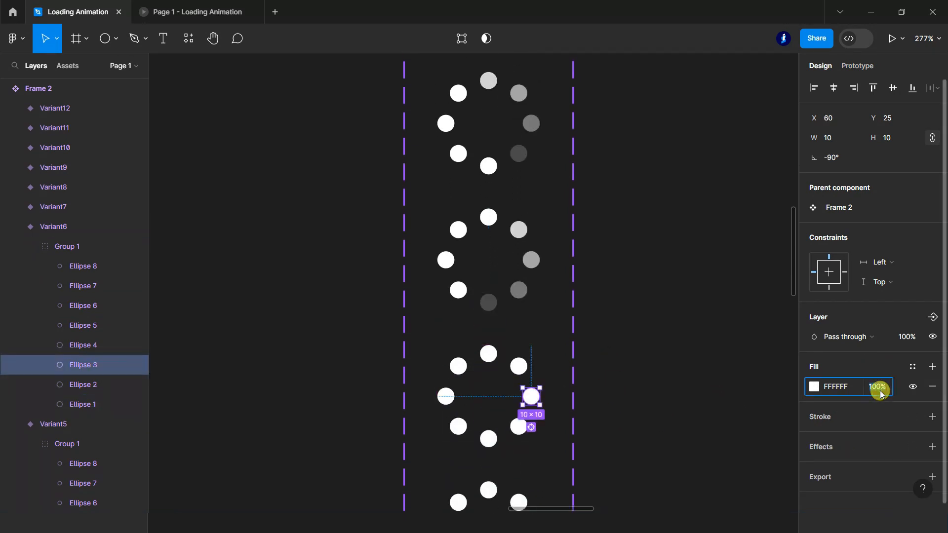
pyautogui.press('Return')
pyautogui.click(524, 429)
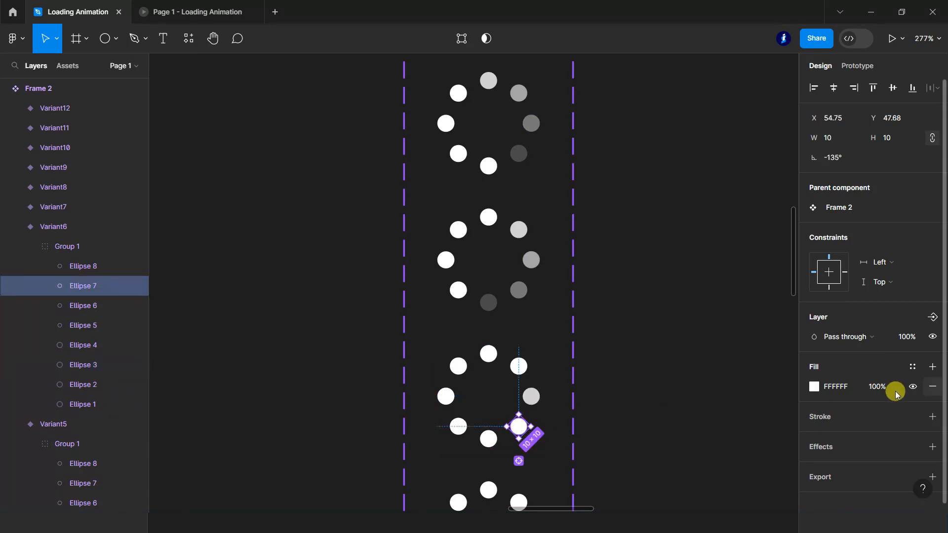
pyautogui.write('60')
pyautogui.press('Return')
# Step: In the Variant6 dot ring, set the fill opacity of the bottom dot to 40% and the lower-left dot to 20%
pyautogui.click(488, 439)
pyautogui.click(882, 389)
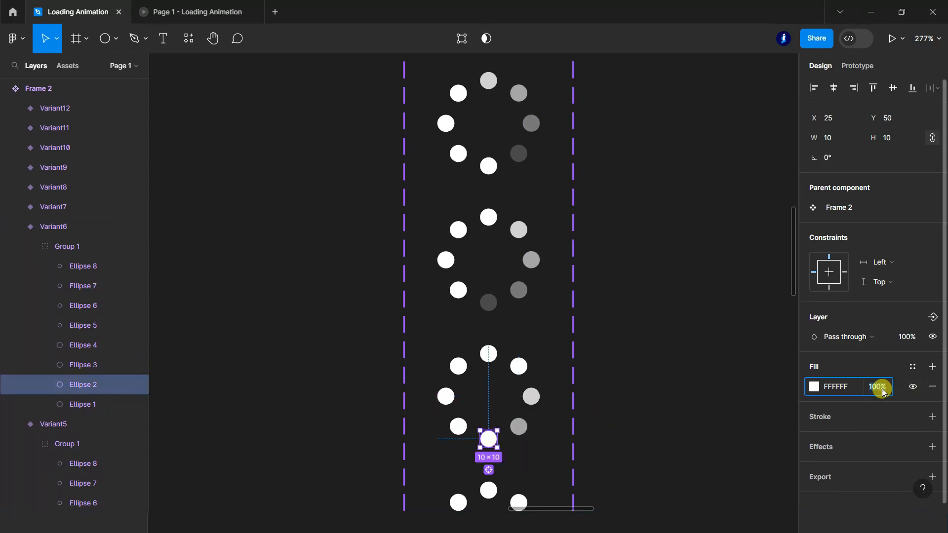
pyautogui.write('40')
pyautogui.press('Return')
pyautogui.click(458, 426)
pyautogui.click(881, 392)
pyautogui.write('20')
pyautogui.press('Return')
# Step: In the Variant7 dot ring, set the fill opacity of the lower-right dot to 80% and the bottom dot to 60%
pyautogui.scroll(-5, 740, 402)
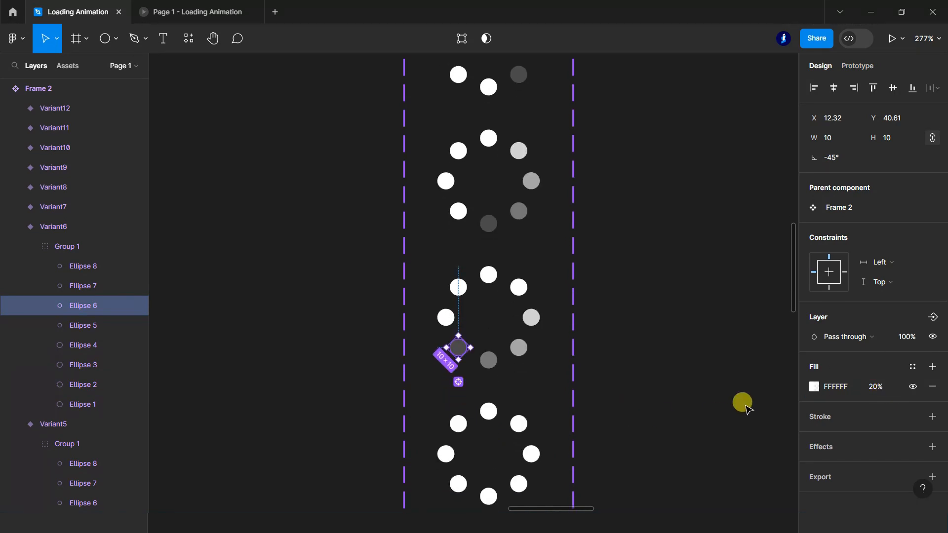
pyautogui.scroll(-2, 659, 337)
pyautogui.click(518, 390)
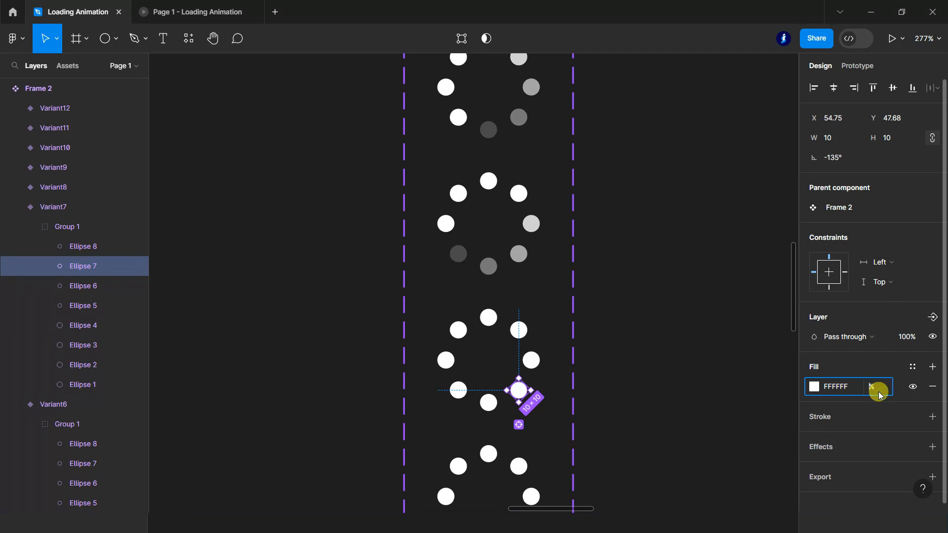
pyautogui.press('Return')
pyautogui.click(489, 402)
pyautogui.click(877, 389)
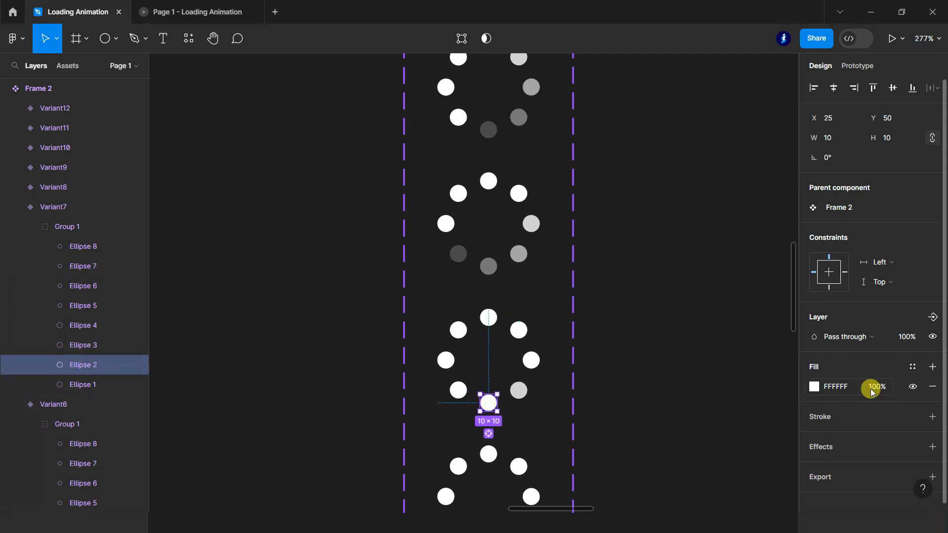
pyautogui.write('60')
pyautogui.press('Return')
# Step: In the Variant7 dot ring, set the fill opacity of the lower-left dot to 40% and the left dot to 20%
pyautogui.click(454, 388)
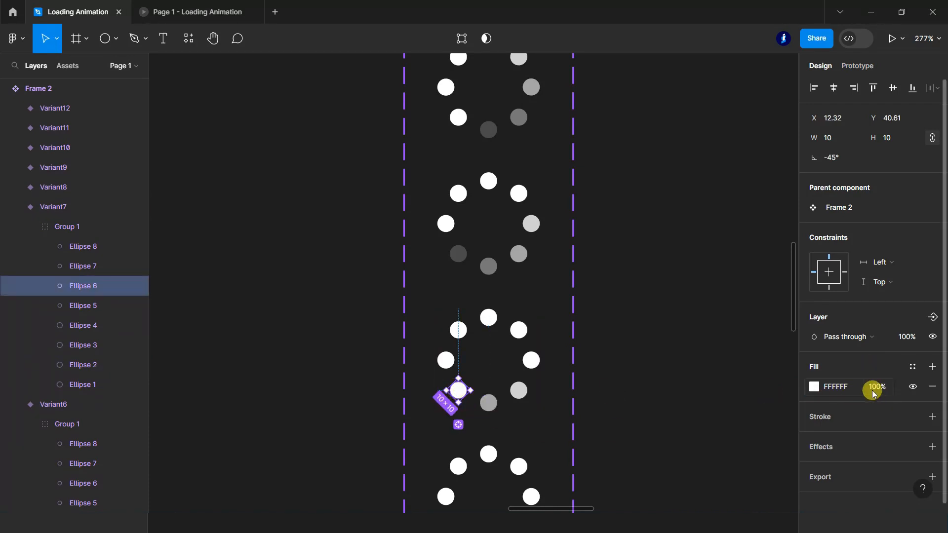
pyautogui.press('Return')
pyautogui.click(445, 360)
pyautogui.click(878, 390)
pyautogui.write('20')
pyautogui.press('Return')
# Step: In the Variant8 dot ring, set the fill opacity of the bottom dot to 80% and the lower-left dot to 60%
pyautogui.scroll(-4, 561, 393)
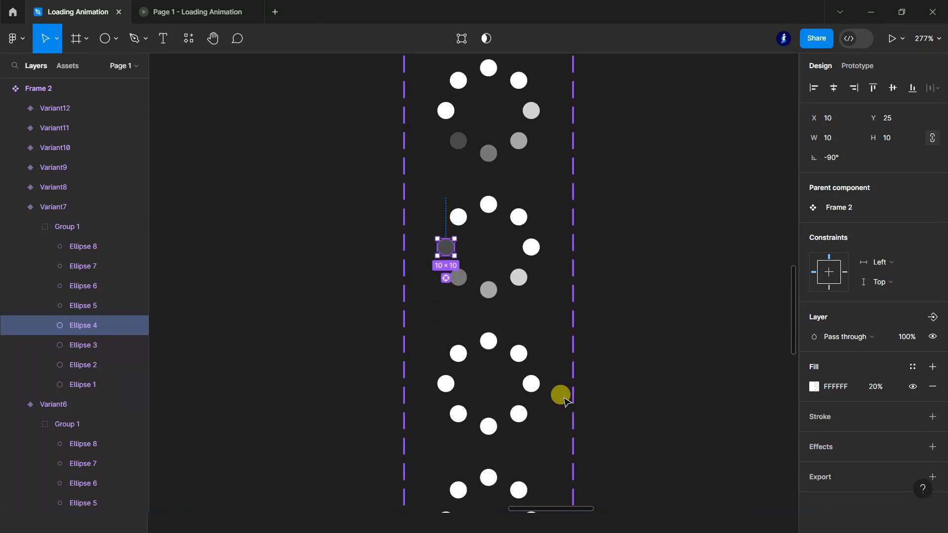
pyautogui.click(490, 425)
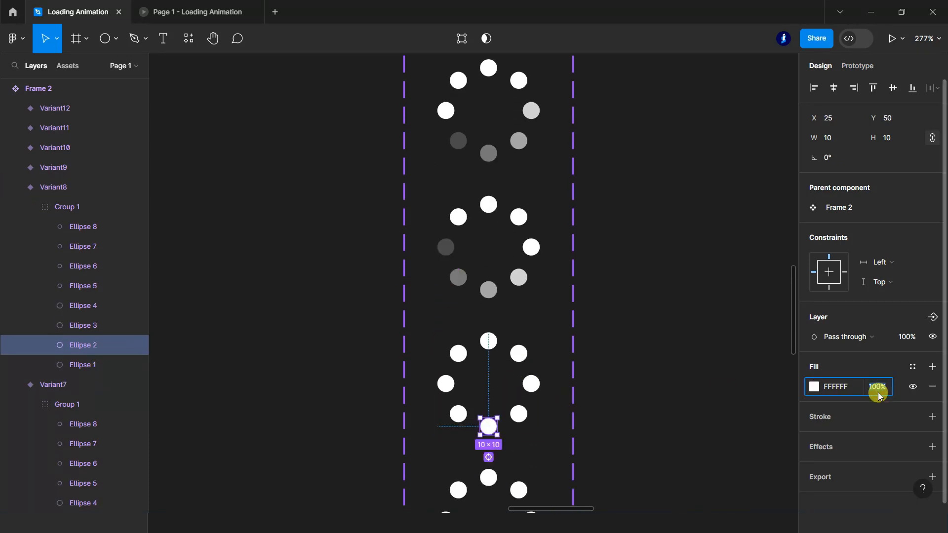
pyautogui.write('80')
pyautogui.press('Return')
pyautogui.click(458, 413)
pyautogui.press('Return')
# Step: In the Variant8 dot ring, set the fill opacity of the left dot to 40% and the upper-left dot to 20%
pyautogui.click(445, 384)
pyautogui.click(877, 388)
pyautogui.write('40')
pyautogui.press('Return')
pyautogui.click(458, 353)
pyautogui.click(883, 391)
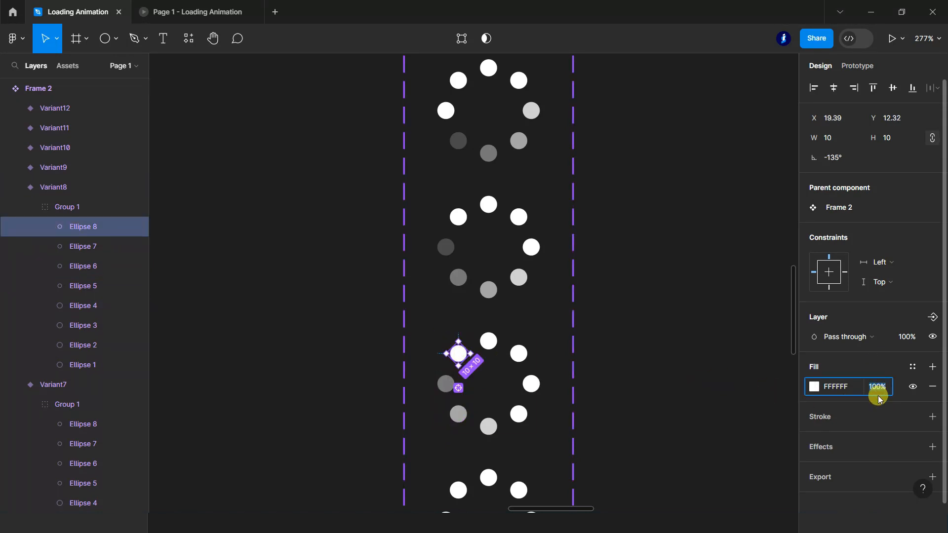
pyautogui.write('20')
pyautogui.press('Return')
# Step: In the Variant9 dot ring, set the fill opacity of the lower-left dot to 80% and the left dot to 60%
pyautogui.scroll(-3, 615, 396)
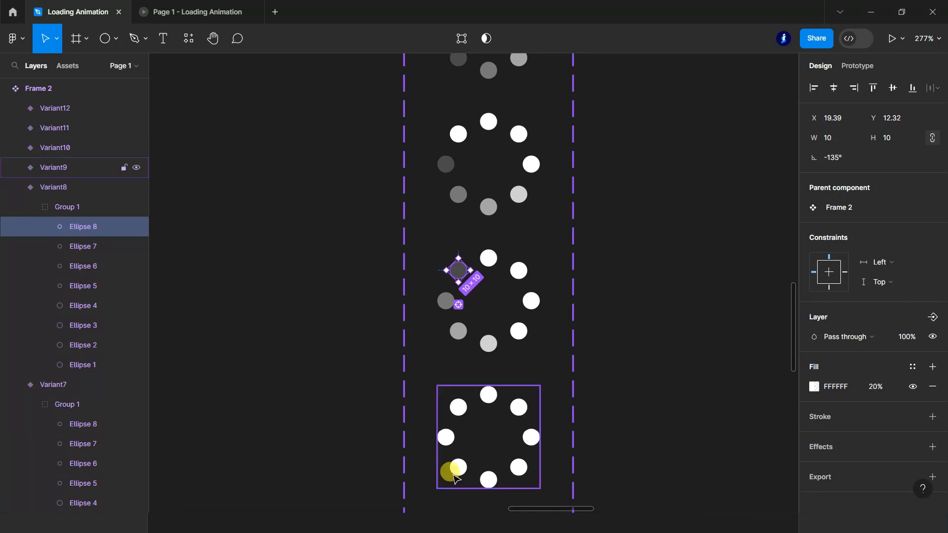
pyautogui.click(456, 468)
pyautogui.click(877, 389)
pyautogui.write('80')
pyautogui.press('Return')
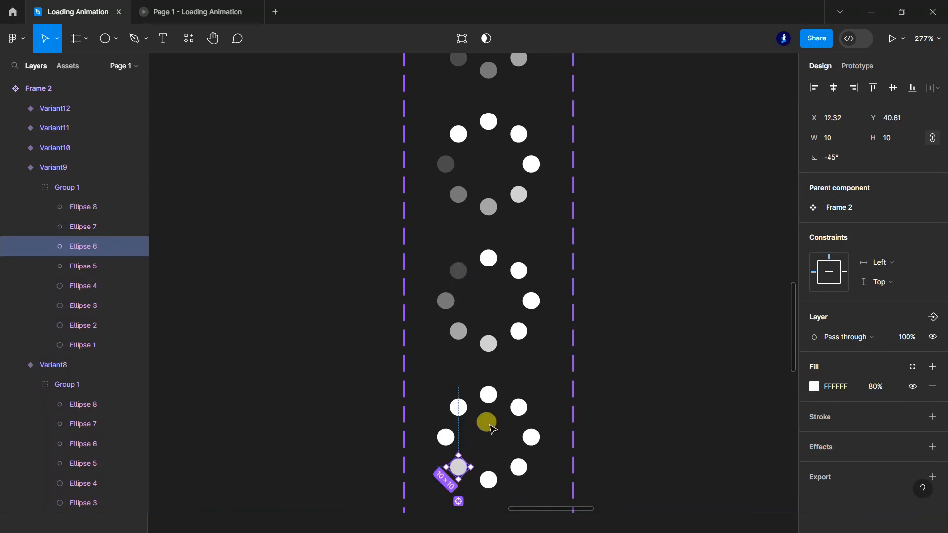
pyautogui.click(446, 437)
pyautogui.click(877, 389)
pyautogui.write('60')
pyautogui.press('Return')
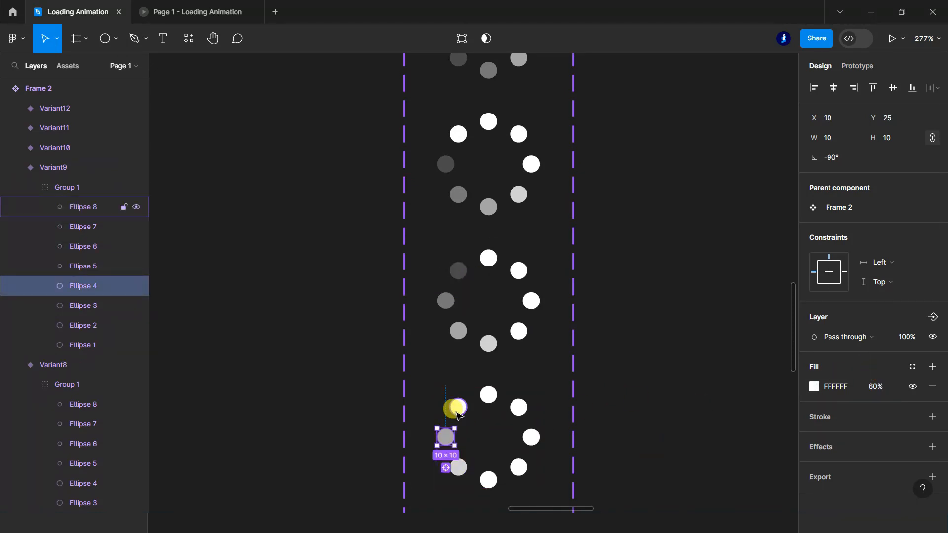
# Step: In the Variant9 dot ring, set the fill opacity of the upper-left dot to 40% and the top dot to 20%
pyautogui.click(457, 406)
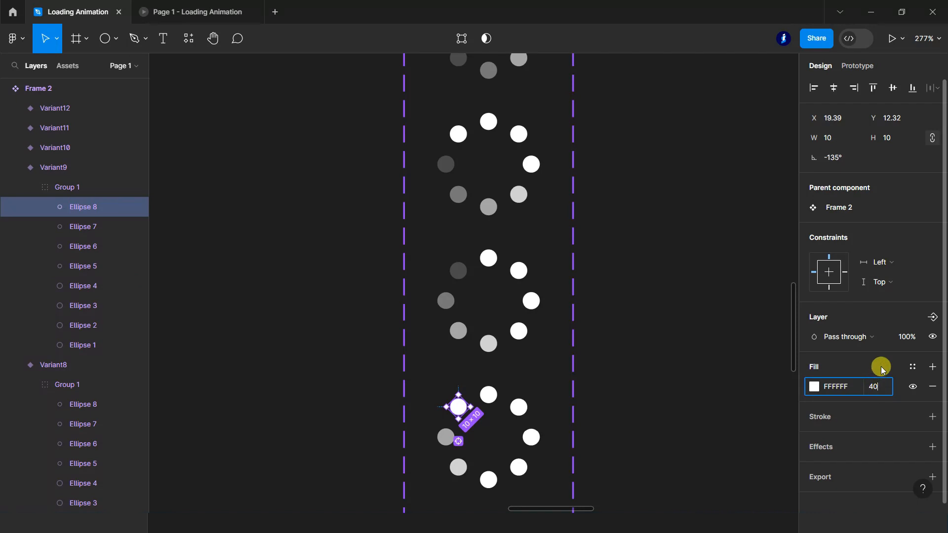
pyautogui.write('40')
pyautogui.press('Return')
pyautogui.click(489, 395)
pyautogui.click(877, 389)
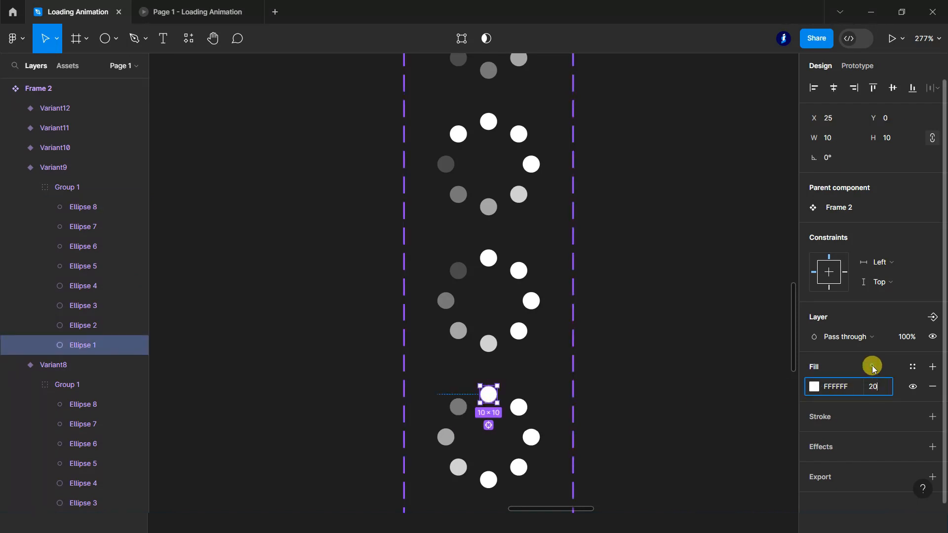
pyautogui.write('20')
pyautogui.press('Return')
# Step: Delete the unused variants Variant10, Variant11 and Variant12 from the Frame 2 component set
pyautogui.scroll(-10, 538, 387)
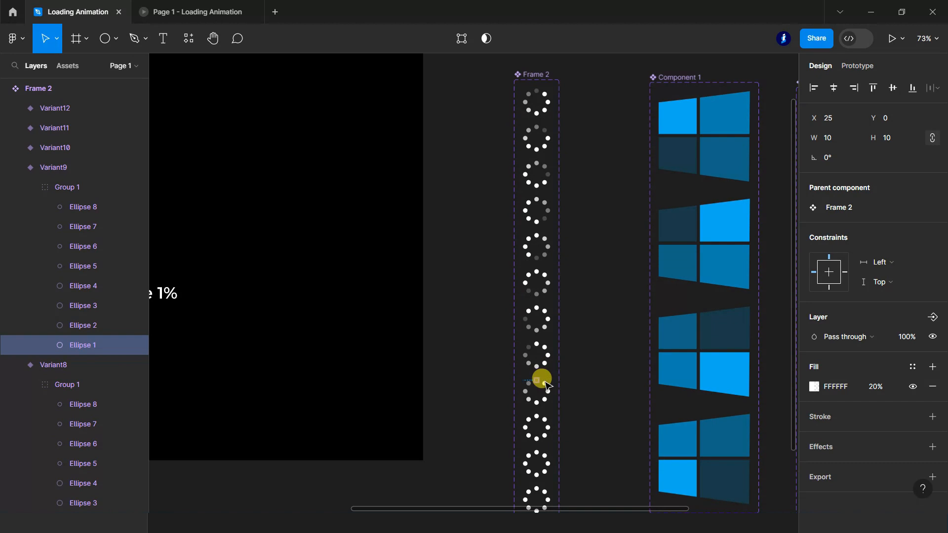
pyautogui.scroll(-2, 541, 419)
pyautogui.scroll(4, 543, 439)
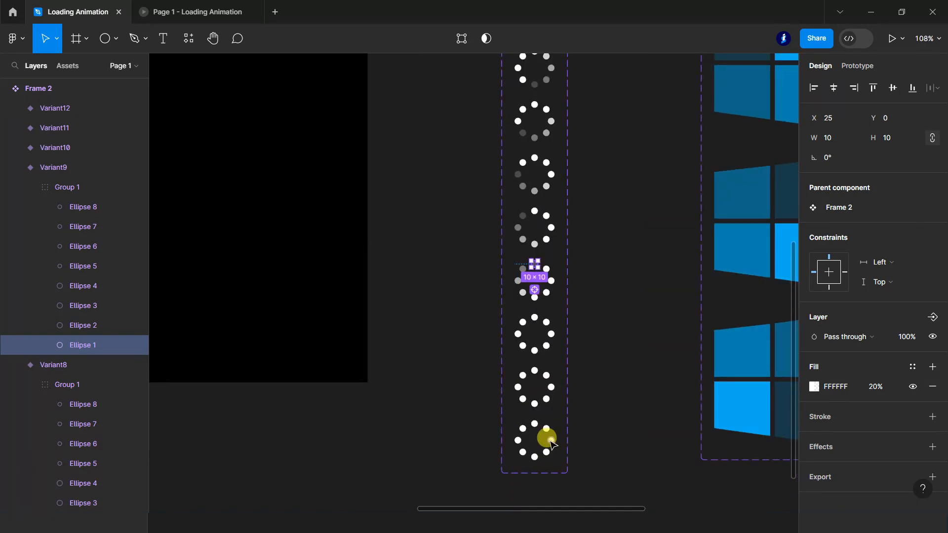
pyautogui.click(15, 168)
pyautogui.click(60, 147)
pyautogui.keyDown('shift'); pyautogui.click(64, 112); pyautogui.keyUp('shift')
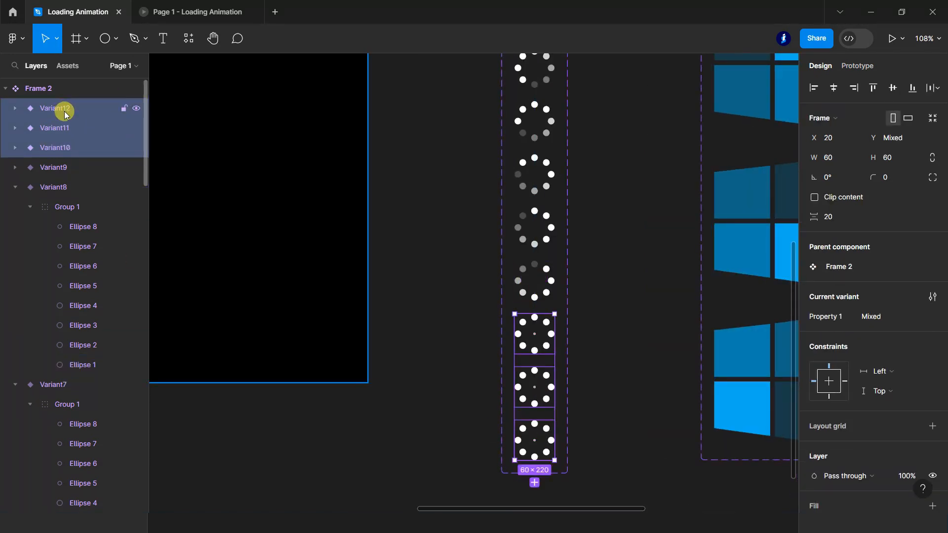
pyautogui.press('Delete')
# Step: Collapse the expanded layers of the Frame 2 variants, from Variant8 down to Default
pyautogui.click(15, 128)
pyautogui.click(16, 147)
pyautogui.click(19, 167)
pyautogui.click(19, 187)
pyautogui.click(18, 207)
pyautogui.click(19, 227)
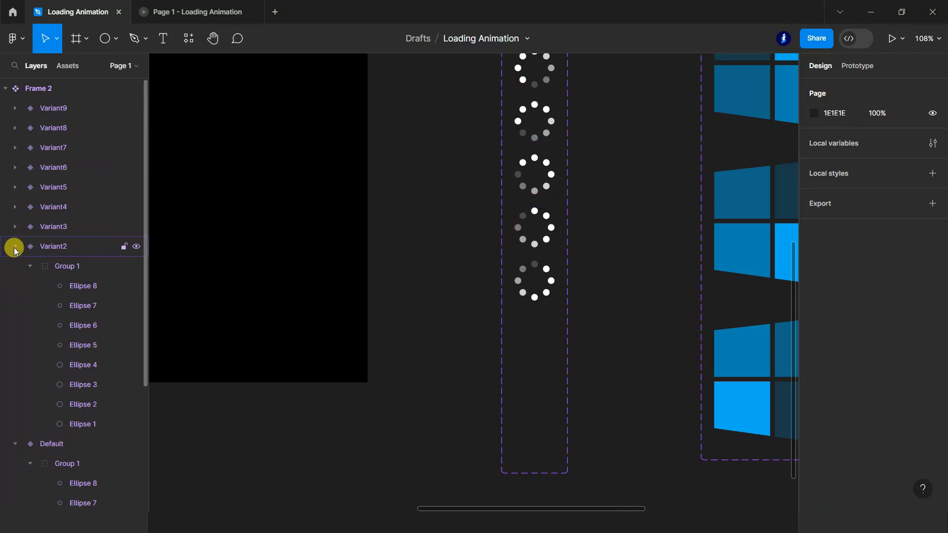
pyautogui.click(15, 246)
pyautogui.click(11, 267)
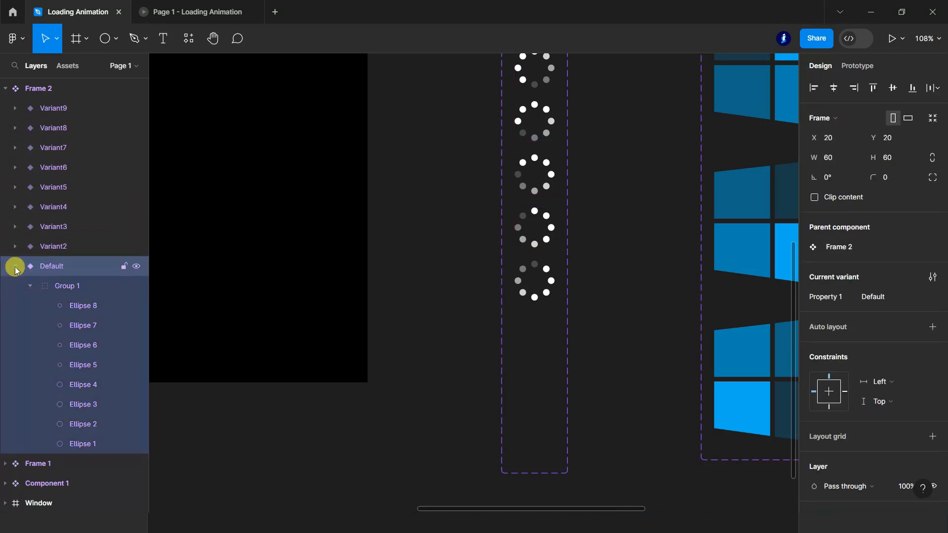
pyautogui.click(15, 268)
# Step: Add a prototype interaction that changes the Default dot ring to Variant2 after a delay
pyautogui.click(540, 452)
pyautogui.scroll(5, 594, 299)
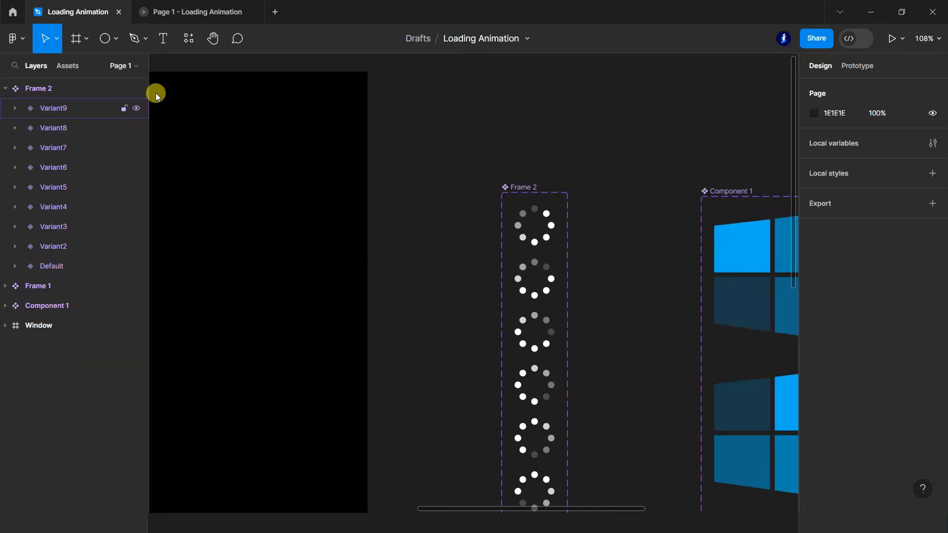
pyautogui.click(537, 242)
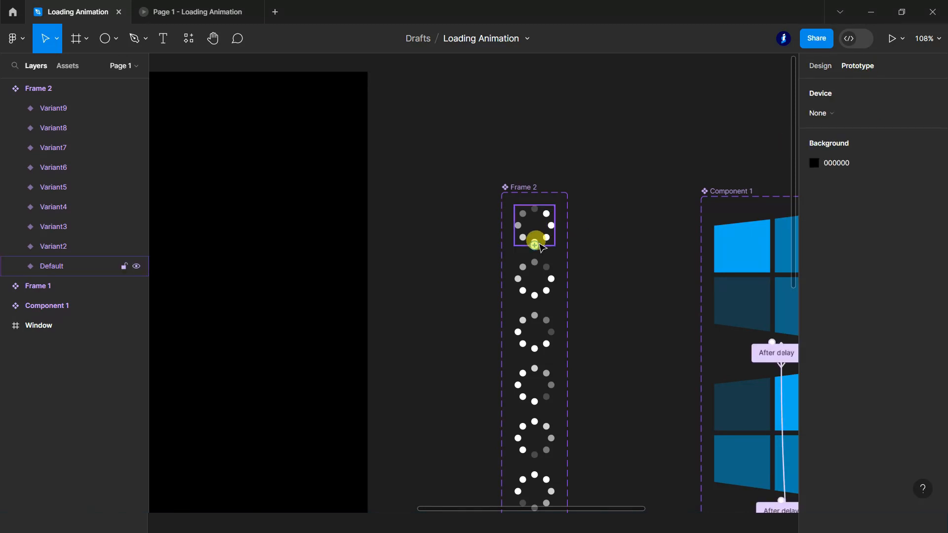
pyautogui.moveTo(537, 258); pyautogui.dragTo(537, 259)
pyautogui.click(501, 290)
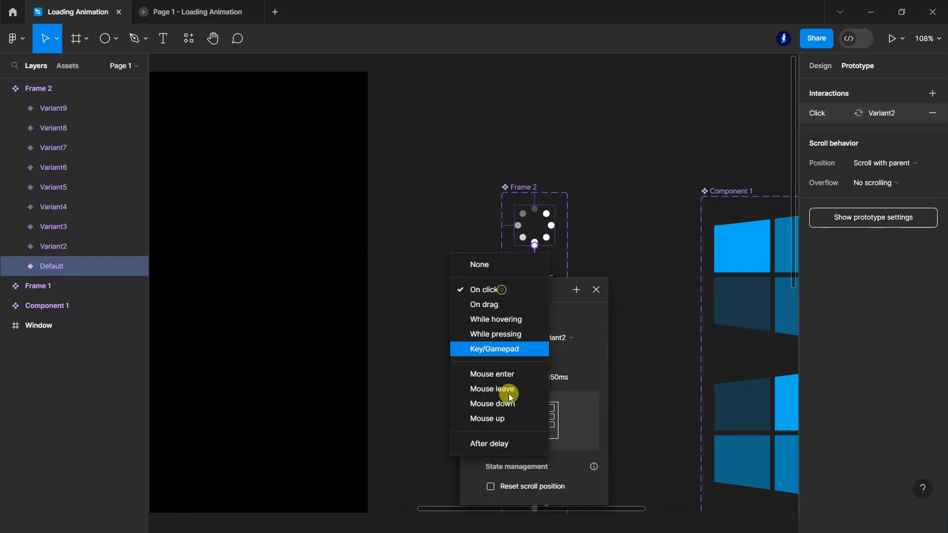
pyautogui.click(507, 444)
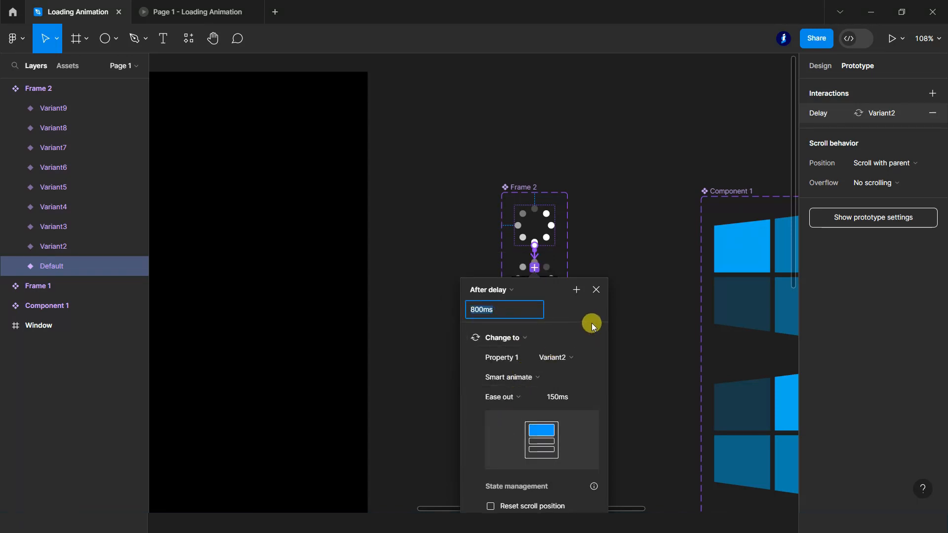
pyautogui.click(571, 271)
# Step: Add a prototype interaction that changes the Variant2 dot ring to Variant3 after a delay
pyautogui.moveTo(535, 298); pyautogui.dragTo(535, 331)
pyautogui.click(494, 341)
pyautogui.click(500, 496)
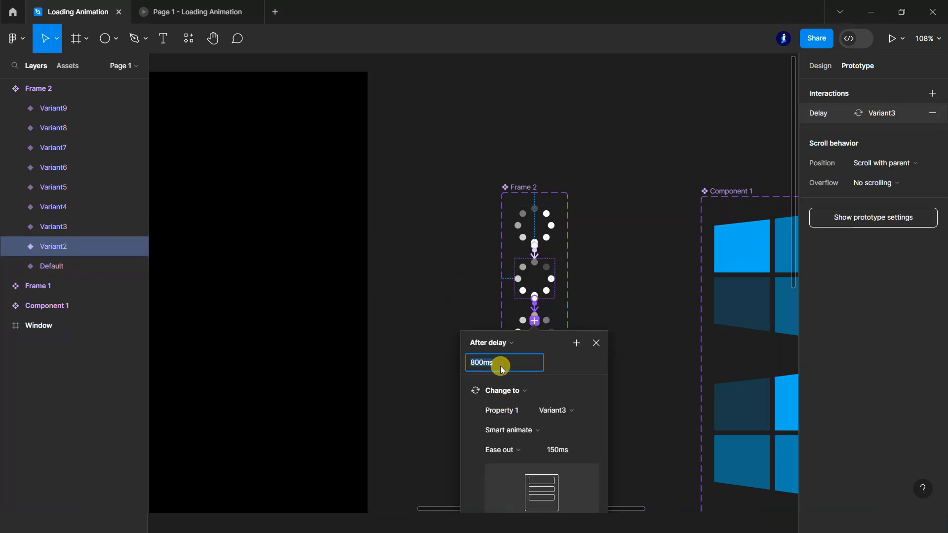
pyautogui.click(632, 374)
# Step: Add a prototype interaction that changes the Variant3 dot ring to Variant4 after a delay of 1 ms
pyautogui.scroll(-1, 630, 369)
pyautogui.click(534, 318)
pyautogui.moveTo(534, 324); pyautogui.dragTo(534, 353)
pyautogui.click(493, 368)
pyautogui.click(496, 495)
pyautogui.write('1')
pyautogui.click(642, 368)
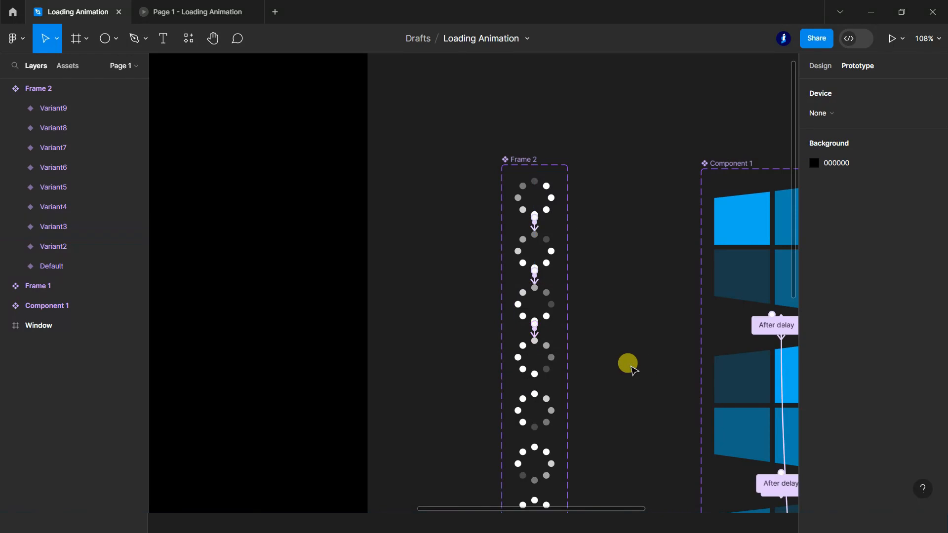
# Step: Add a prototype interaction that changes the Variant4 dot ring to Variant5 after a delay
pyautogui.scroll(-1, 628, 364)
pyautogui.click(534, 300)
pyautogui.moveTo(538, 328); pyautogui.dragTo(537, 329)
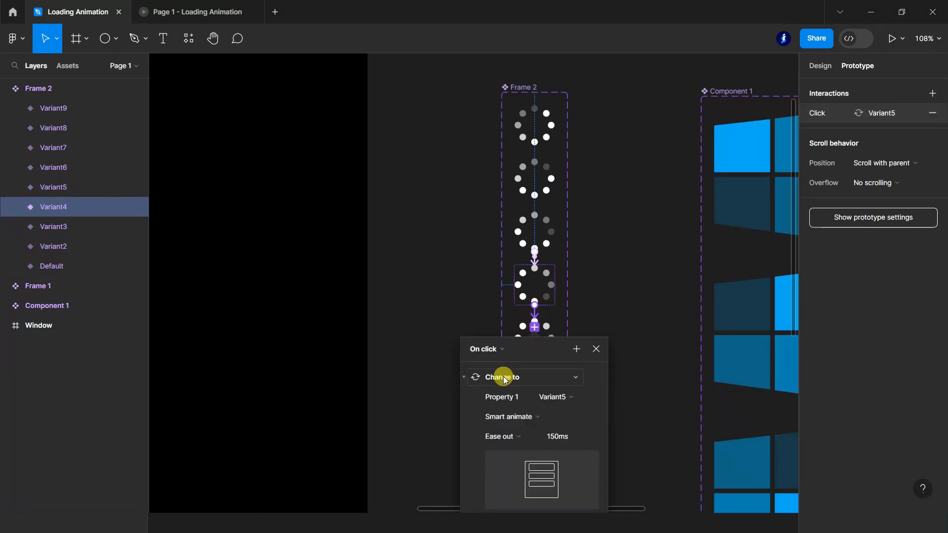
pyautogui.click(497, 349)
pyautogui.click(496, 495)
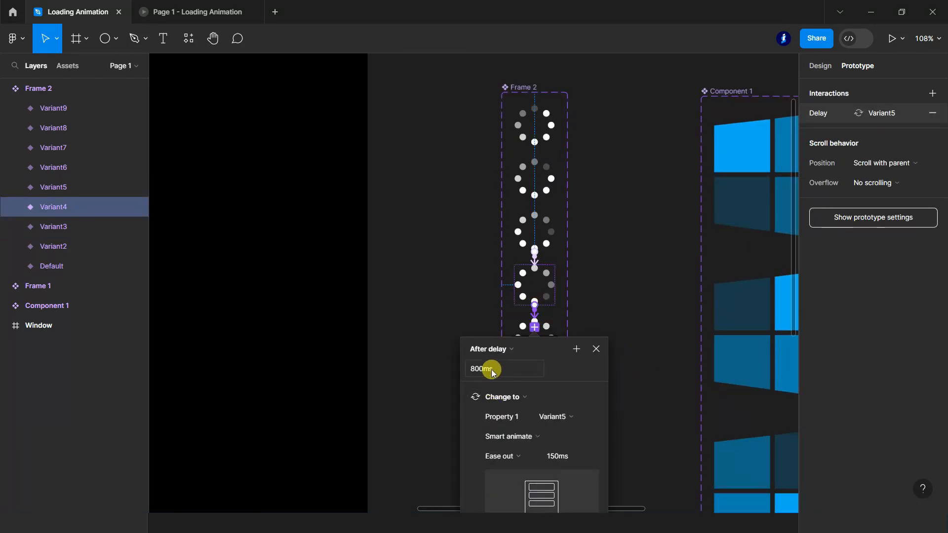
pyautogui.click(641, 363)
pyautogui.scroll(-1, 622, 357)
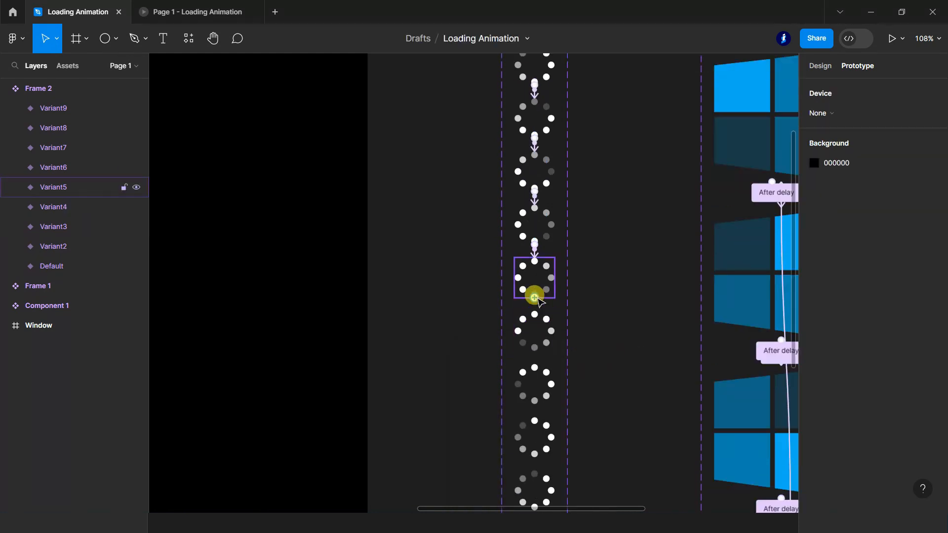
# Step: Add a prototype interaction that changes the Variant5 dot ring to Variant6 after a delay
pyautogui.click(536, 296)
pyautogui.moveTo(534, 298); pyautogui.dragTo(529, 340)
pyautogui.click(488, 343)
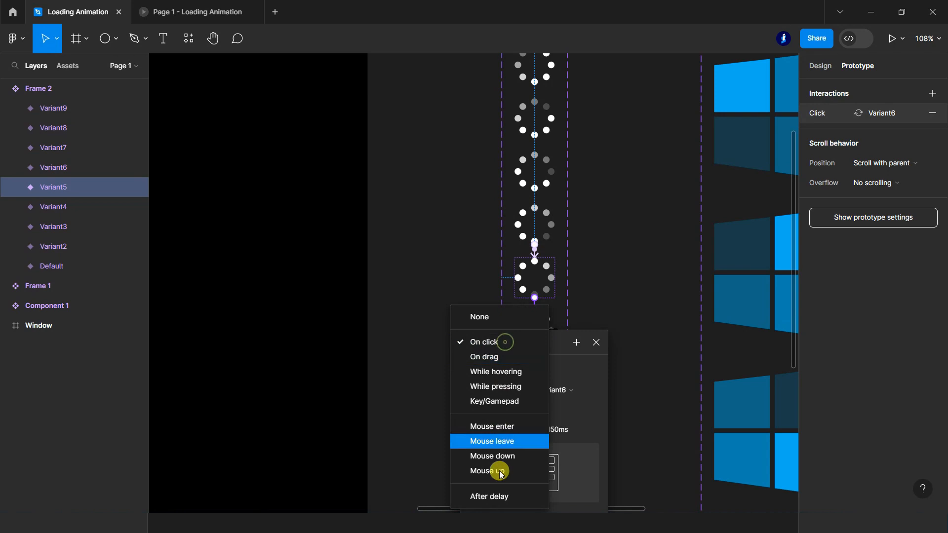
pyautogui.click(491, 495)
pyautogui.click(636, 342)
# Step: Add a prototype interaction that changes the Variant6 dot ring to Variant7 after a delay
pyautogui.scroll(-2, 518, 285)
pyautogui.click(534, 205)
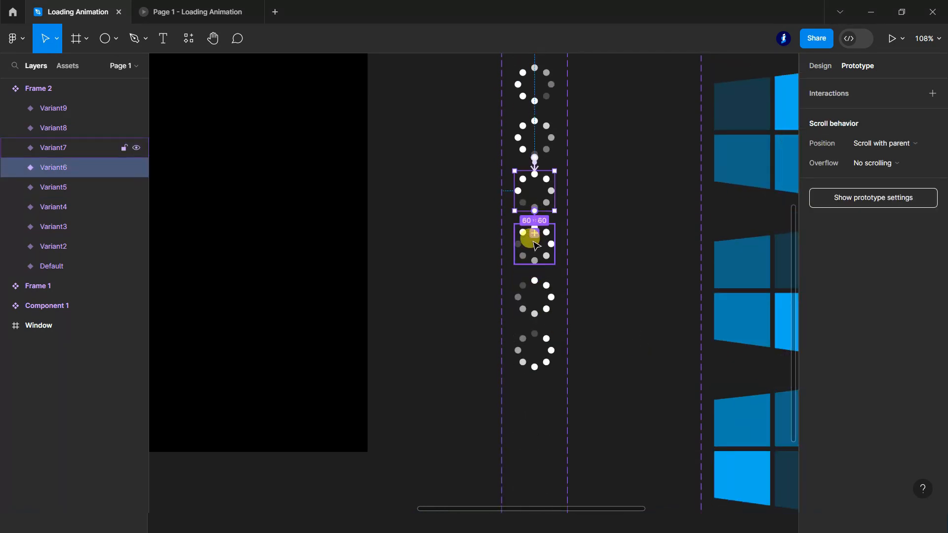
pyautogui.moveTo(536, 245); pyautogui.dragTo(535, 244)
pyautogui.click(491, 257)
pyautogui.click(495, 410)
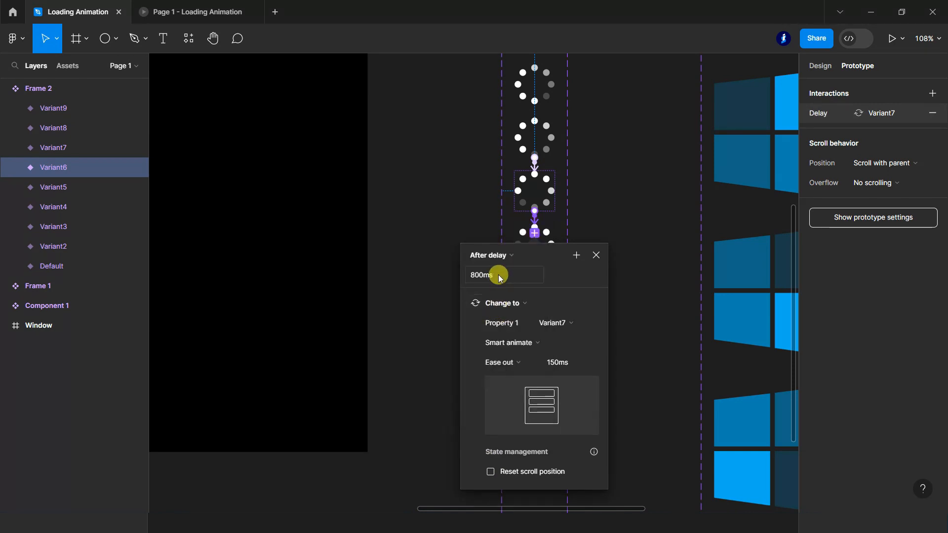
pyautogui.click(631, 282)
# Step: Add a prototype interaction that changes the Variant7 dot ring to Variant8 after a delay of 1 ms
pyautogui.click(530, 259)
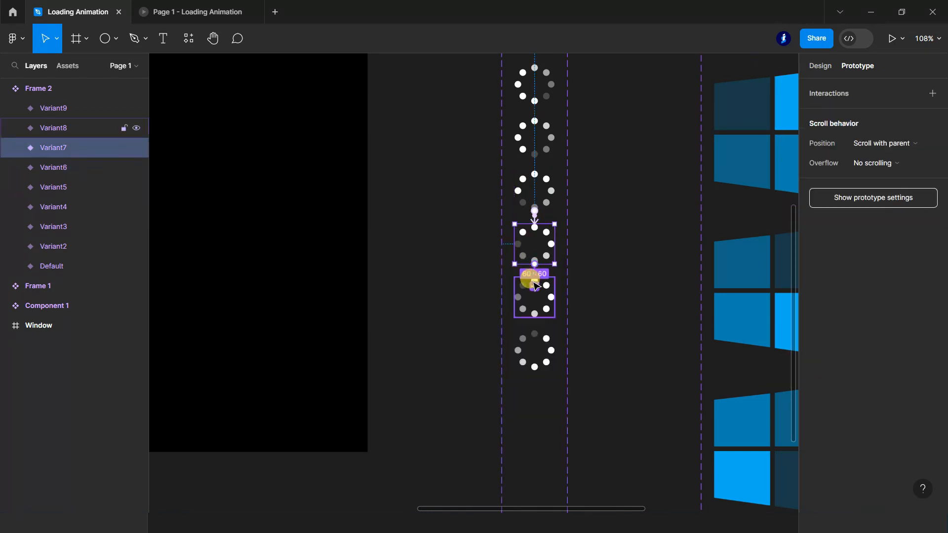
pyautogui.moveTo(536, 285); pyautogui.dragTo(536, 287)
pyautogui.click(507, 338)
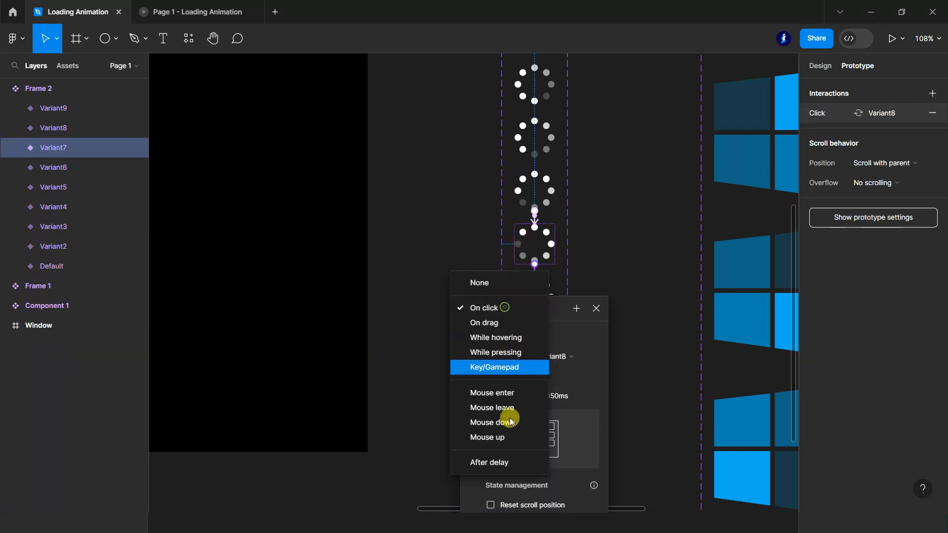
pyautogui.click(508, 461)
pyautogui.click(496, 326)
pyautogui.write('1')
pyautogui.click(636, 324)
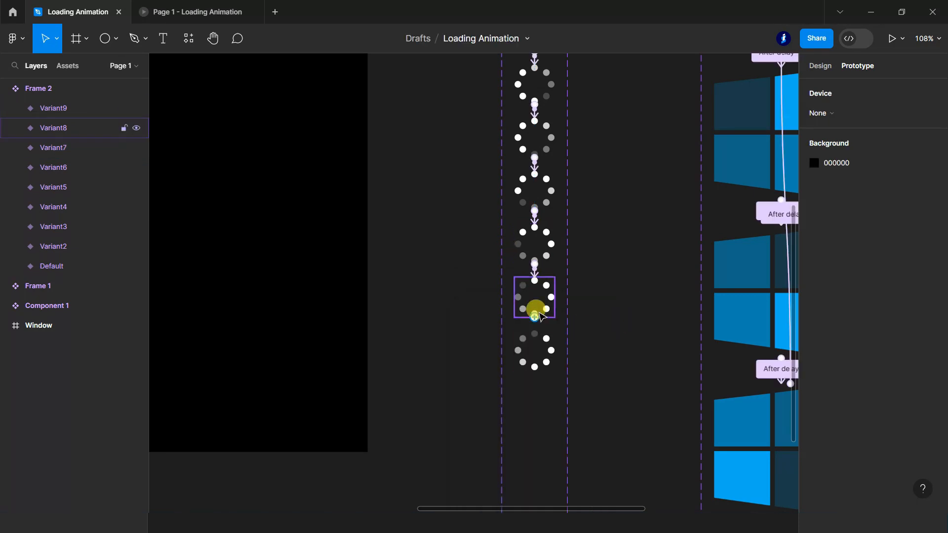
# Step: Add a prototype interaction that changes the Variant8 dot ring to Variant9 after a delay
pyautogui.click(535, 310)
pyautogui.moveTo(538, 337); pyautogui.dragTo(538, 339)
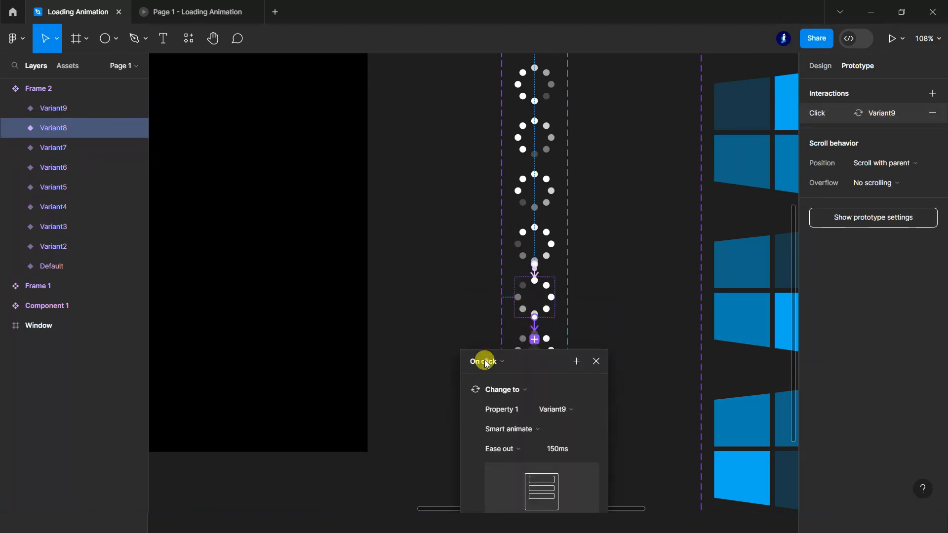
pyautogui.click(484, 361)
pyautogui.click(514, 495)
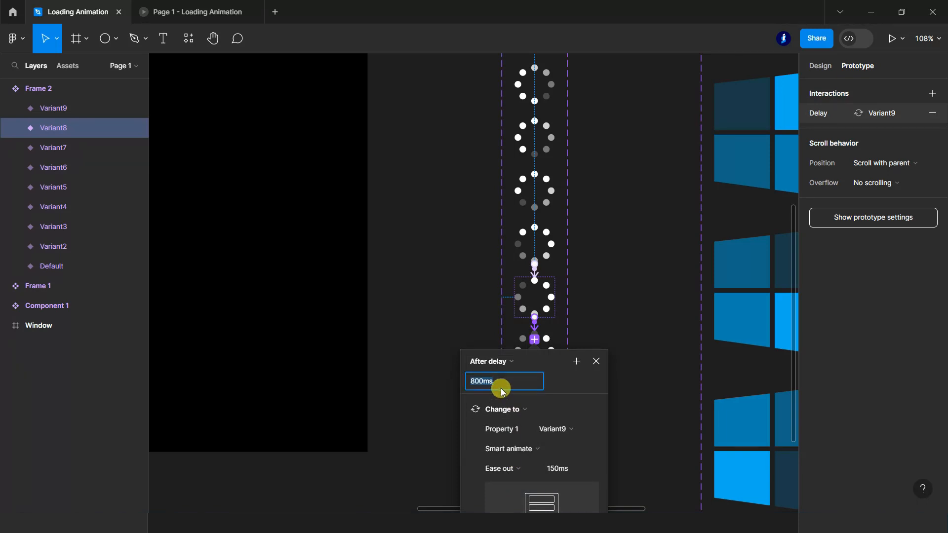
pyautogui.click(645, 356)
# Step: Add a prototype interaction that changes the Variant9 dot ring back to Default after a delay of 1 ms
pyautogui.moveTo(554, 350); pyautogui.dragTo(537, 188)
pyautogui.click(486, 218)
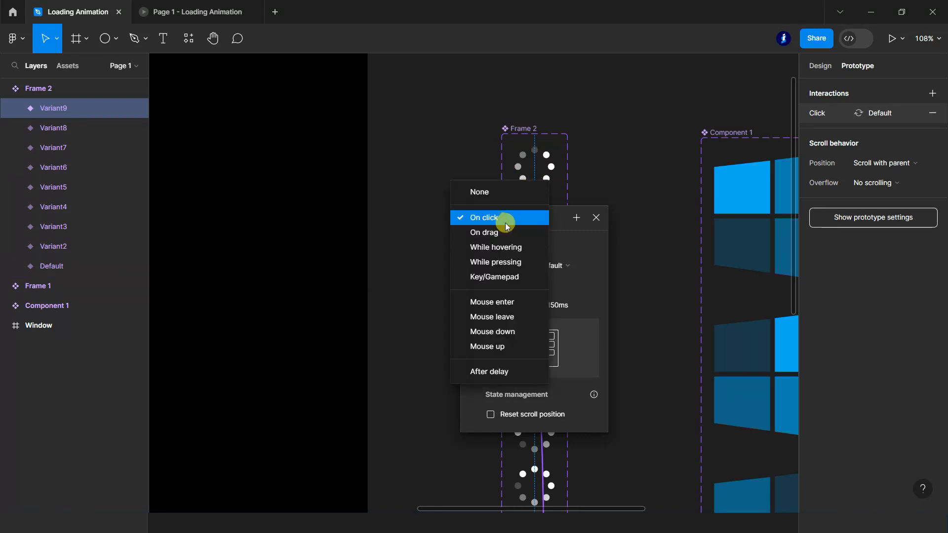
pyautogui.click(499, 370)
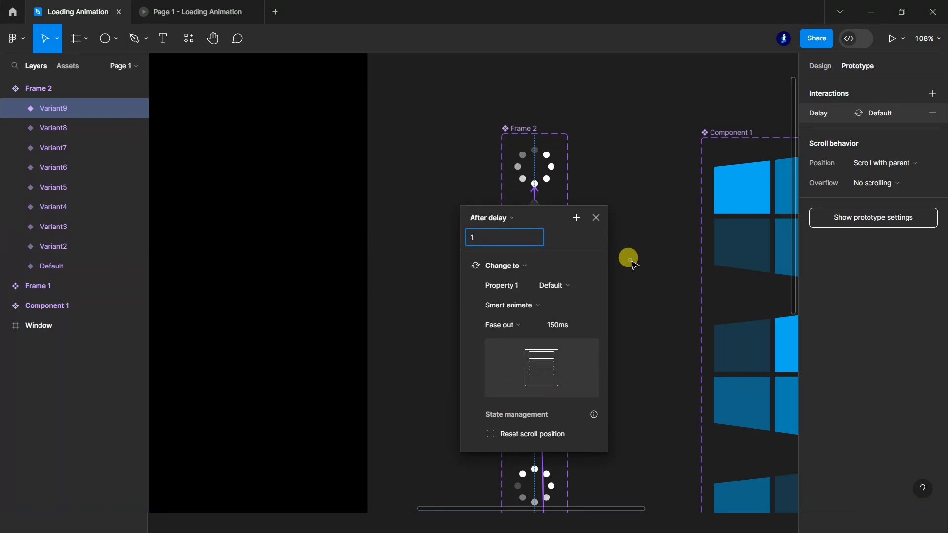
pyautogui.click(629, 258)
# Step: Place an instance of the Frame 2 dot-ring component in the Window frame, centred below the update text
pyautogui.click(5, 88)
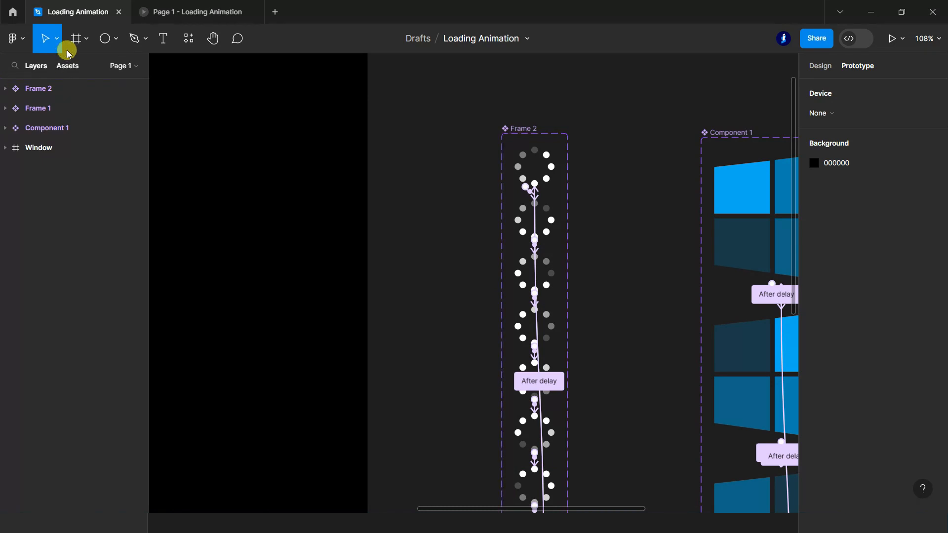
pyautogui.click(67, 66)
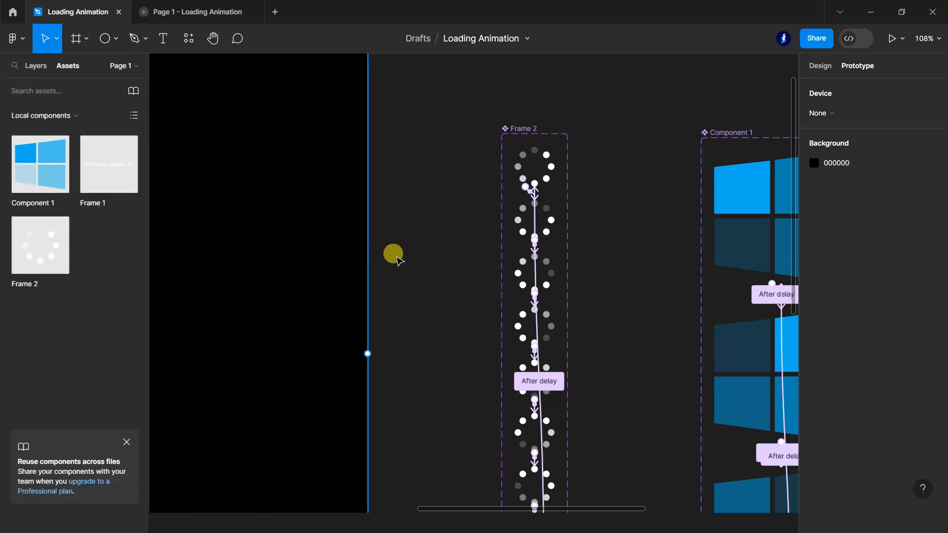
pyautogui.scroll(-10, 410, 247)
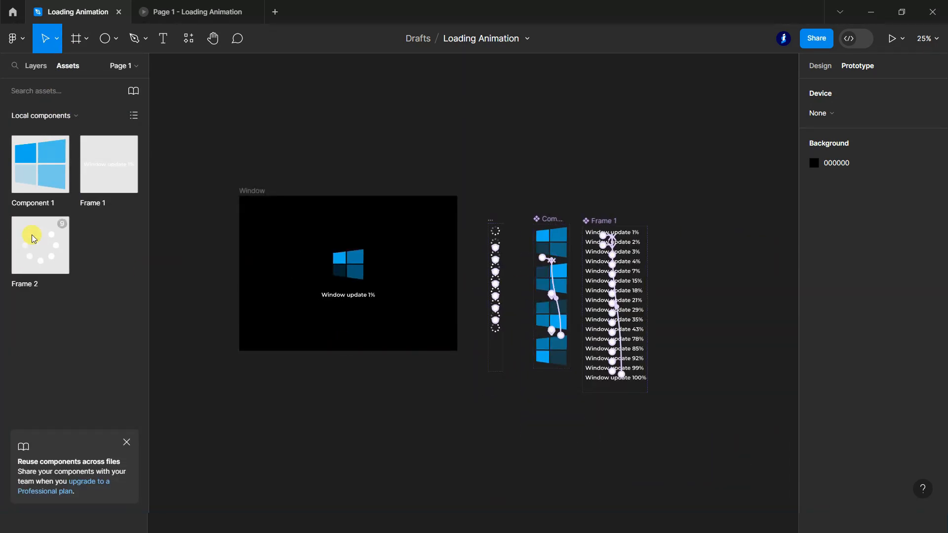
pyautogui.moveTo(226, 294); pyautogui.dragTo(356, 320)
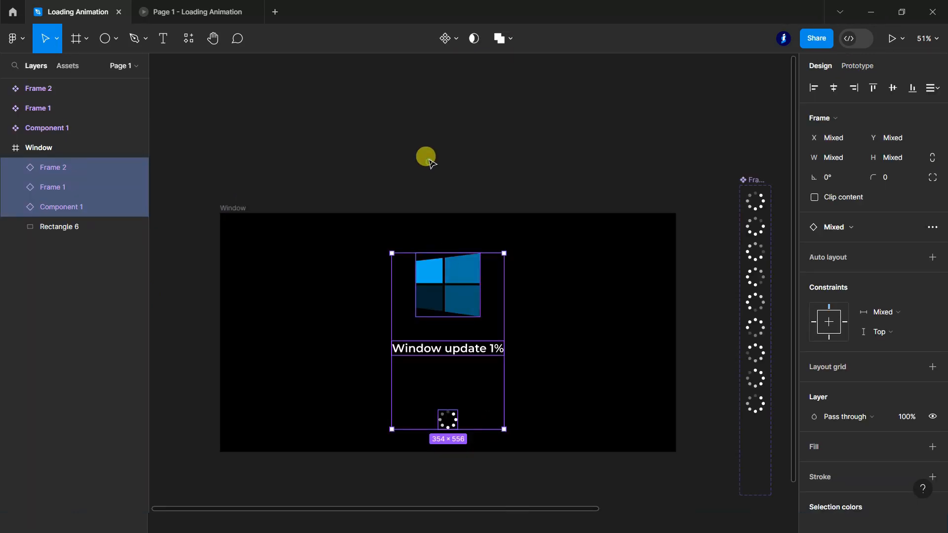
# Step: Clear the selection and view the running prototype preview of the loading screen
pyautogui.click(429, 161)
pyautogui.click(211, 11)
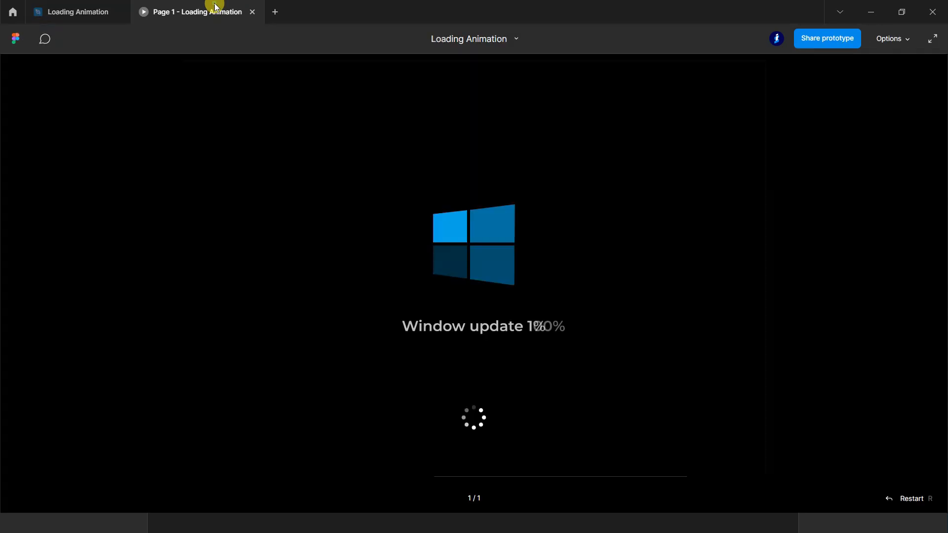